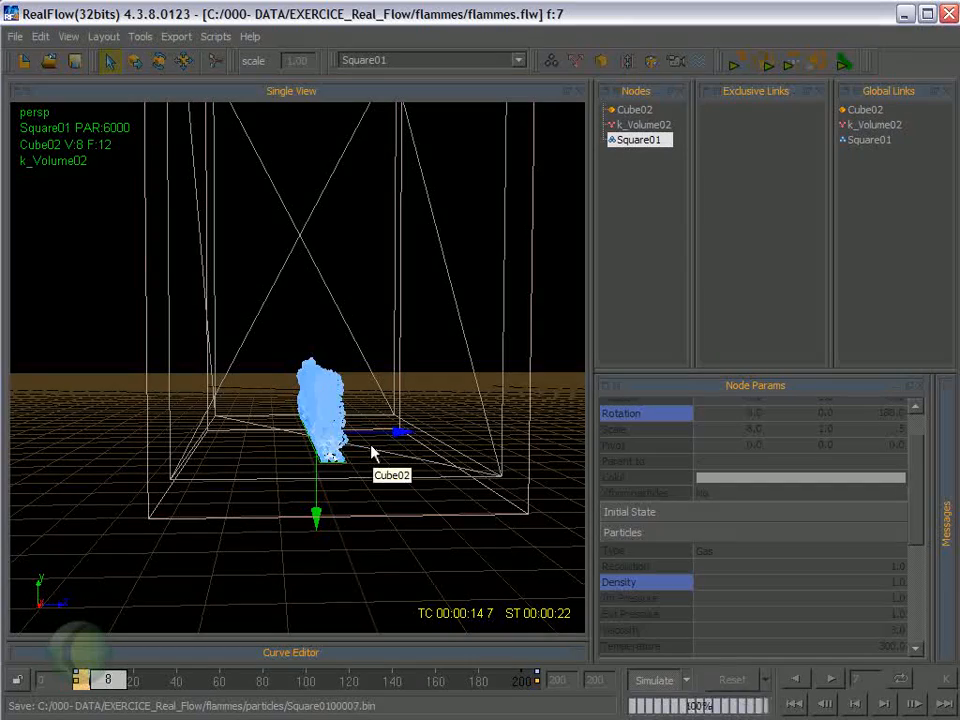
- Set the Square01 emitter's Speed to 8
alt+drag(380, 447, 216, 450)
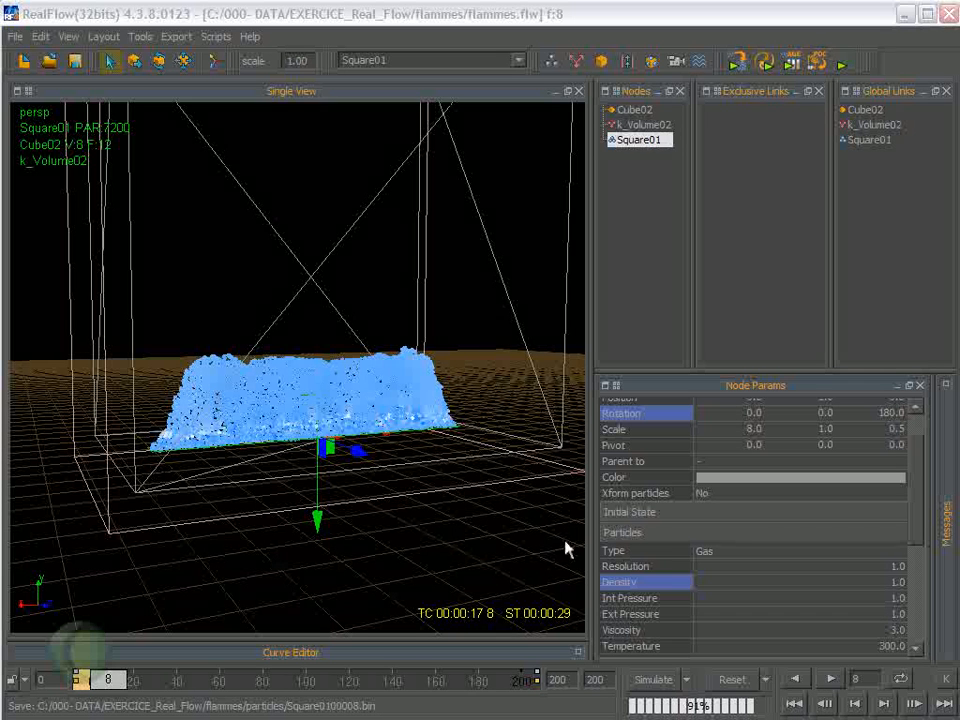
scroll(920, 505, up, 2)
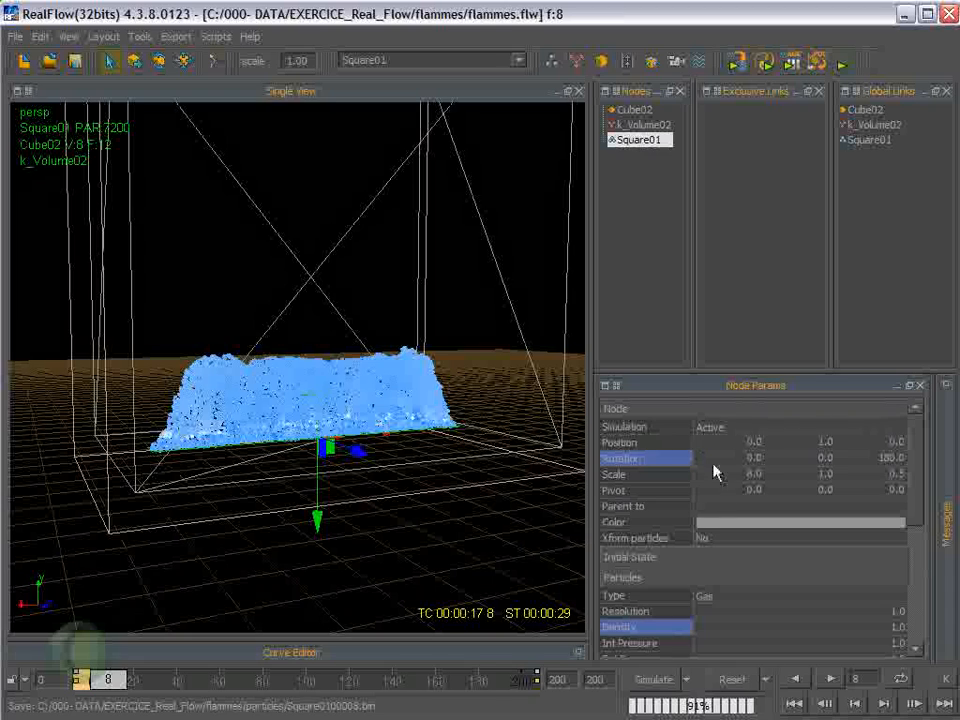
scroll(625, 427, down, 3)
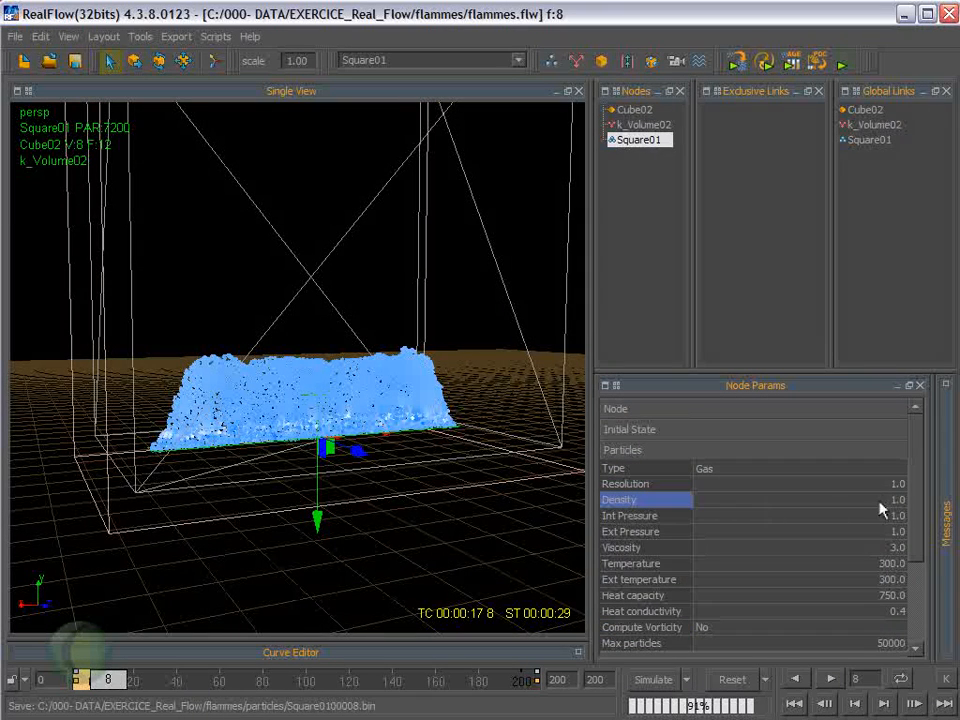
scroll(920, 495, down, 2)
scroll(920, 495, up, 2)
scroll(920, 495, down, 3)
click(668, 604)
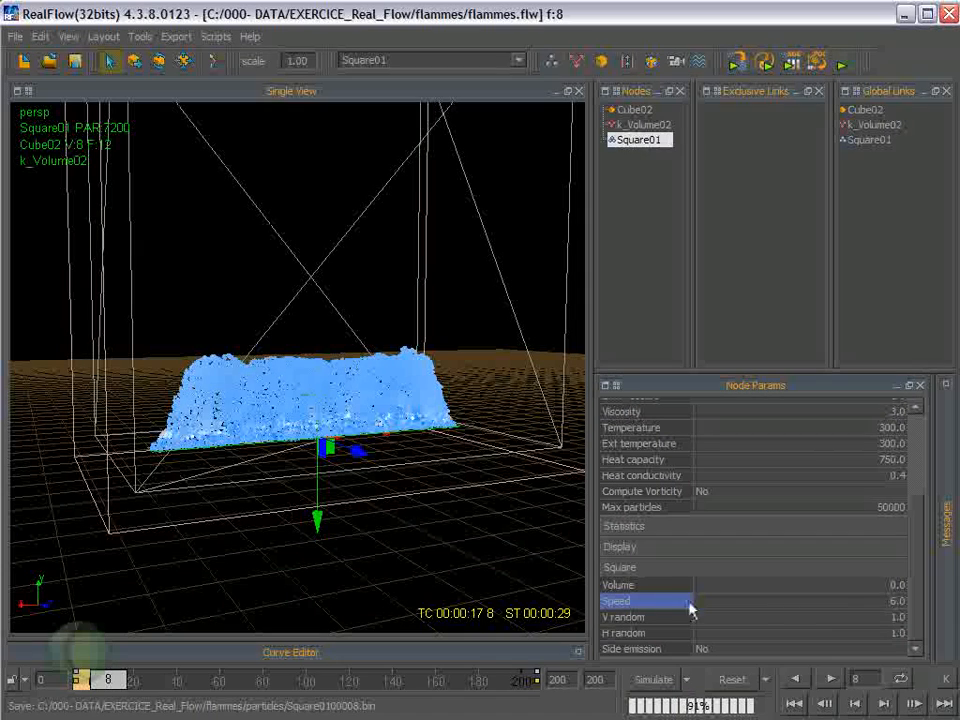
double_click(892, 603)
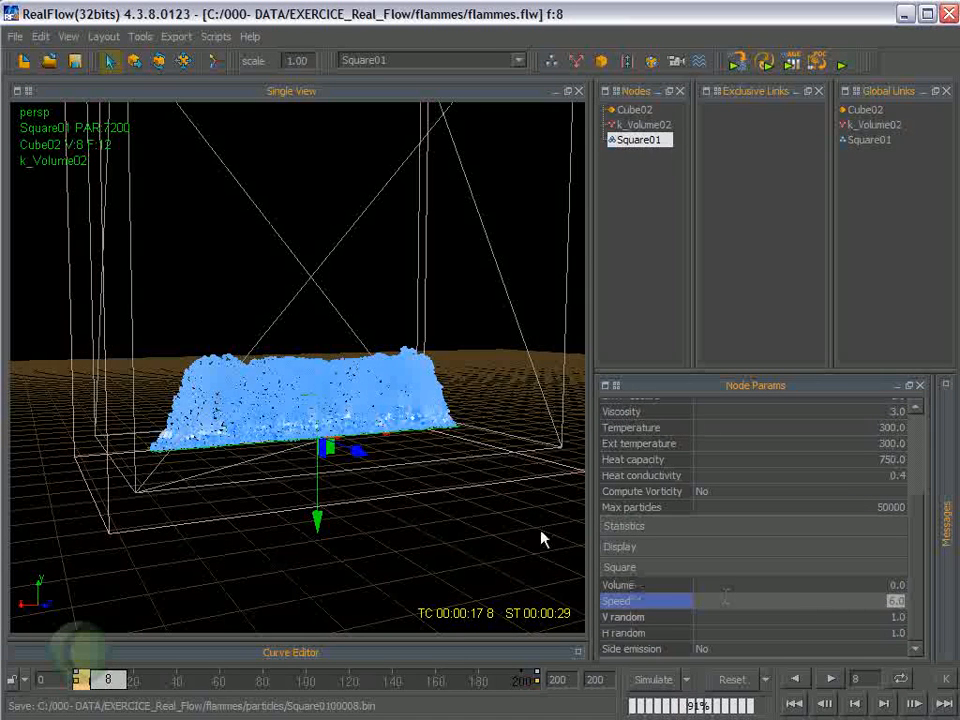
click(886, 600)
text(5)
key(Return)
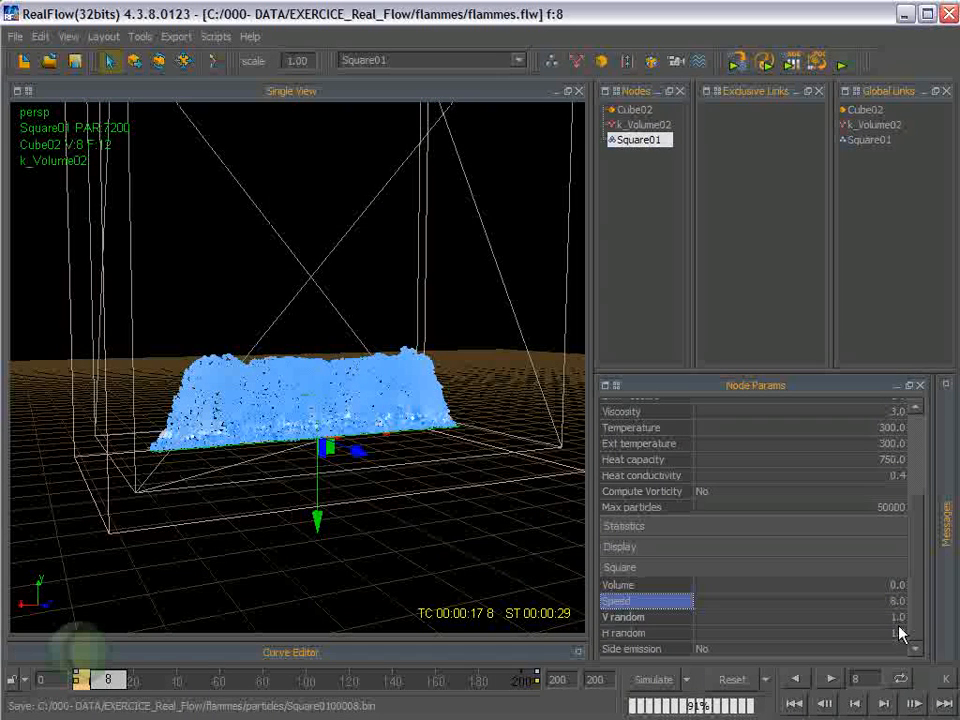
- Reset the simulation and run it again to watch how the Square01 particles rise
click(738, 681)
click(692, 514)
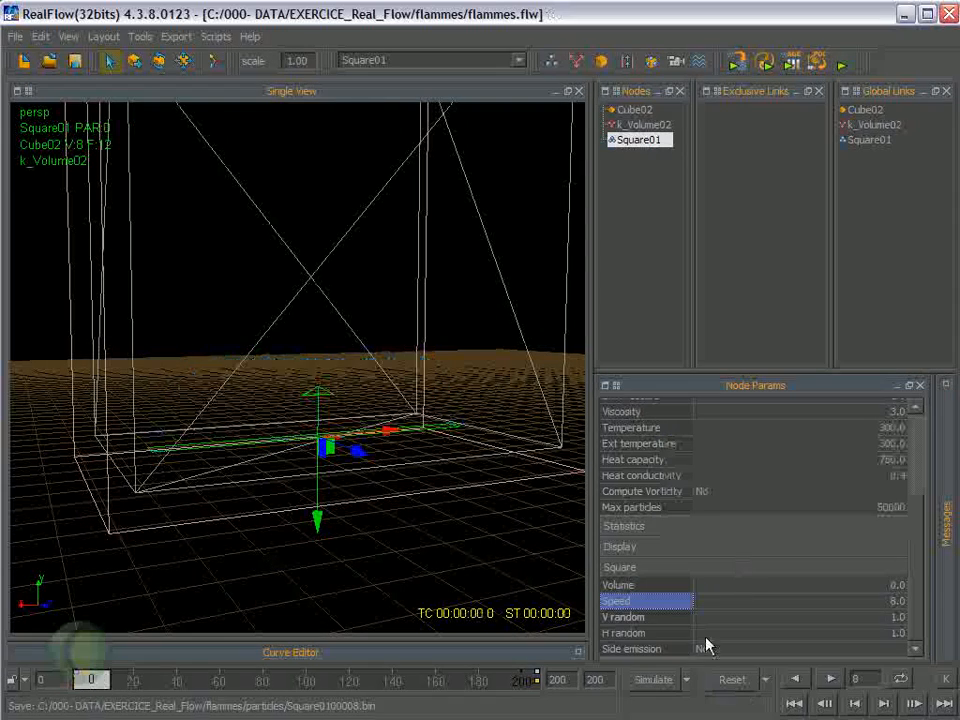
click(652, 680)
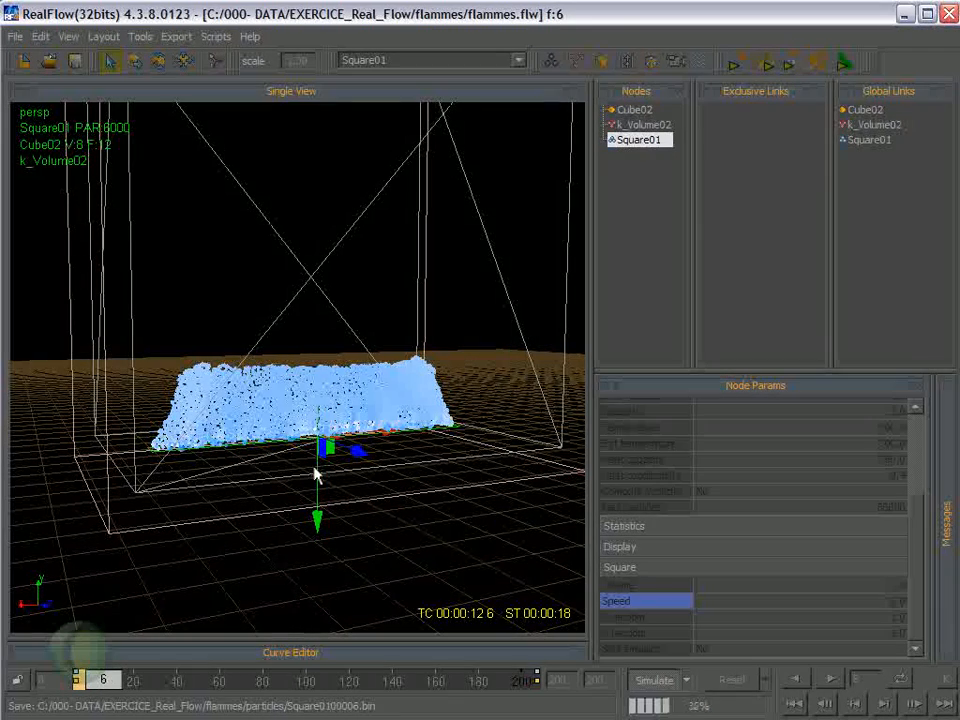
alt+drag(307, 470, 272, 473)
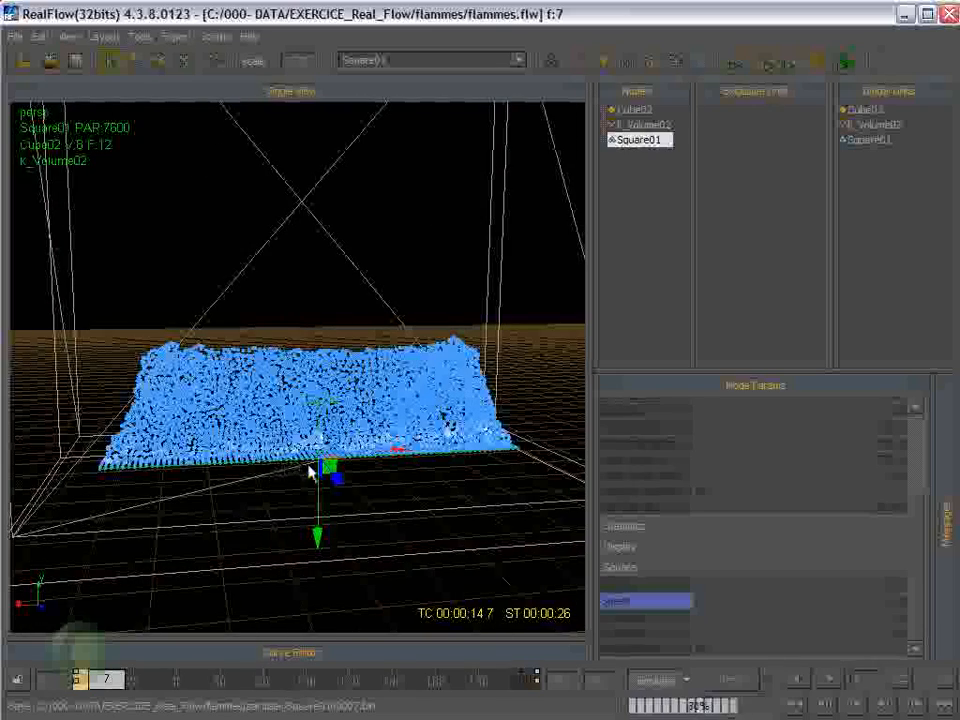
mouse_move(315, 481)
alt+mouse_down()
mouse_move(321, 465)
mouse_move(310, 471)
alt+mouse_up()
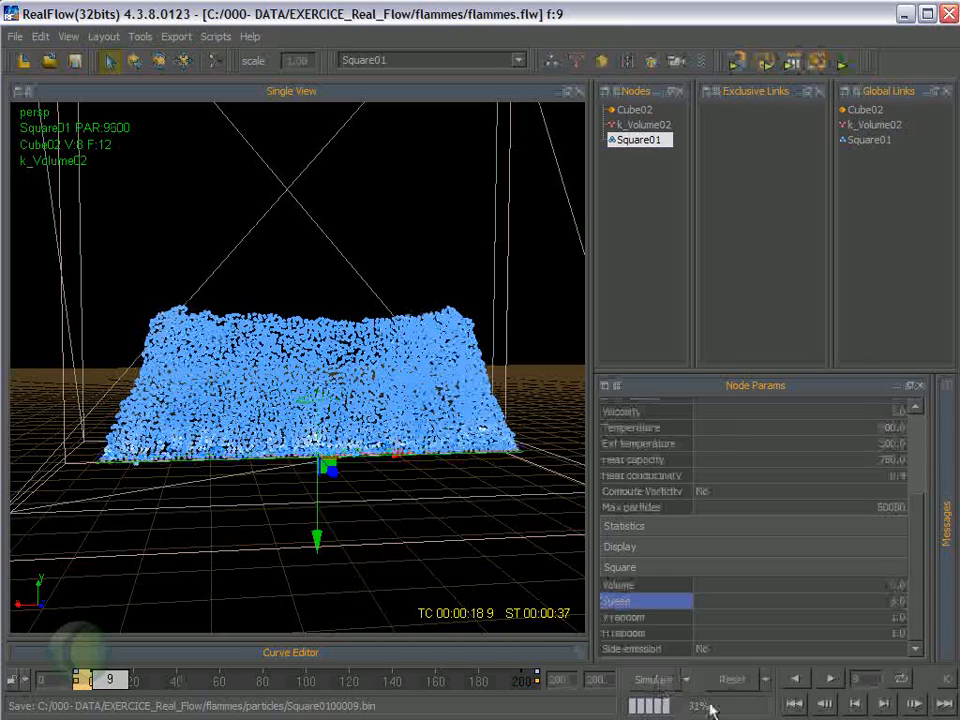
- Reset the simulation and set the Square01 emitter's Speed to 15
click(732, 679)
click(735, 513)
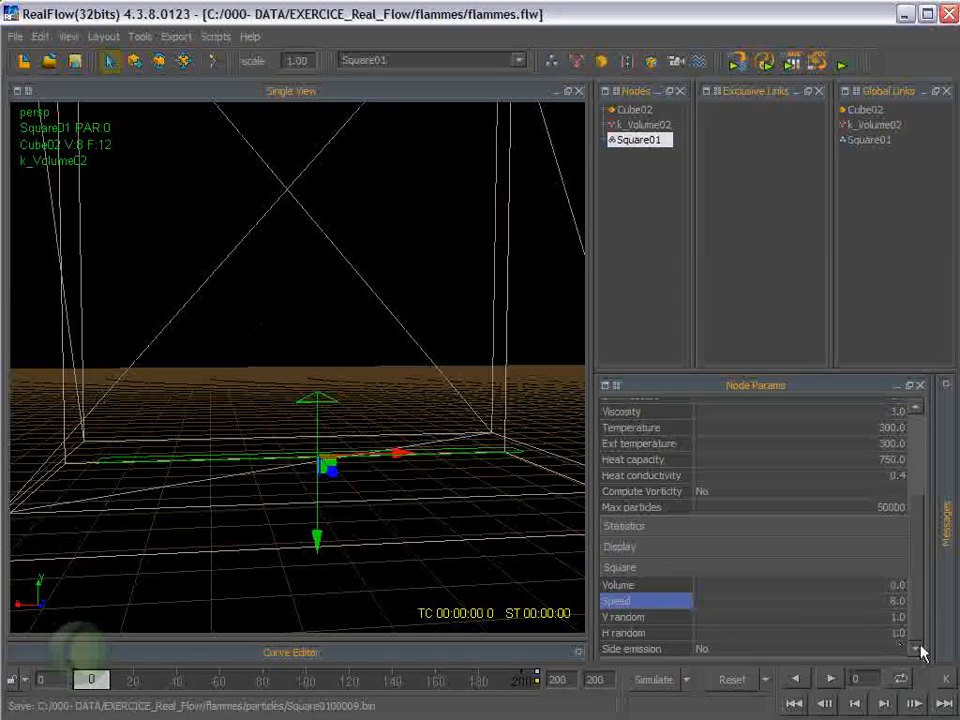
double_click(896, 601)
text(15)
key(Return)
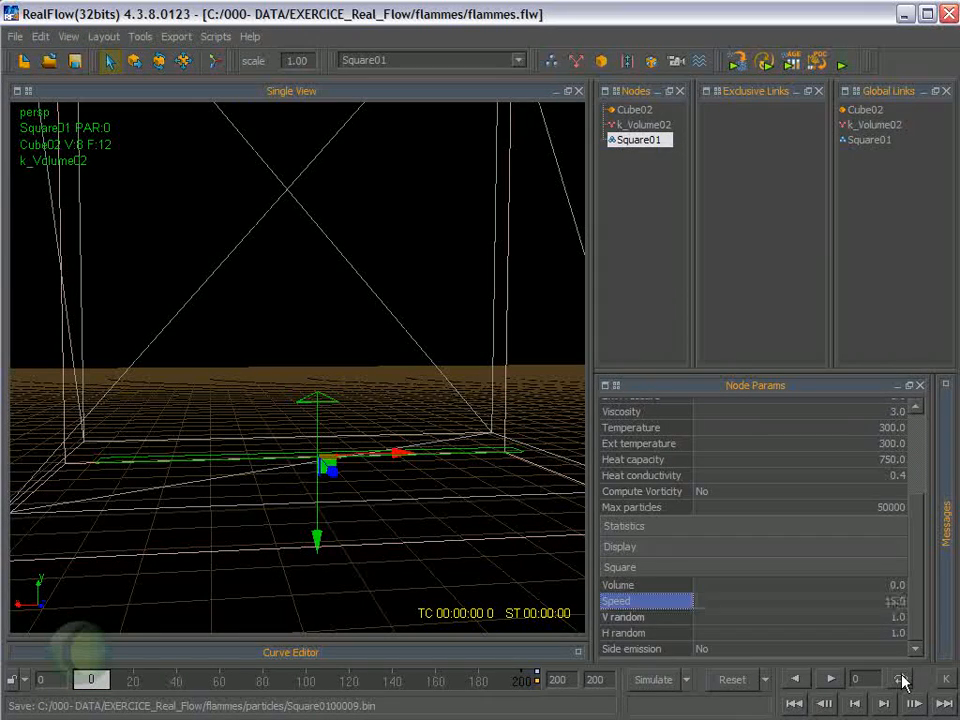
- Simulate with the higher emission speed and inspect the particle sheet from different angles and distances
click(656, 683)
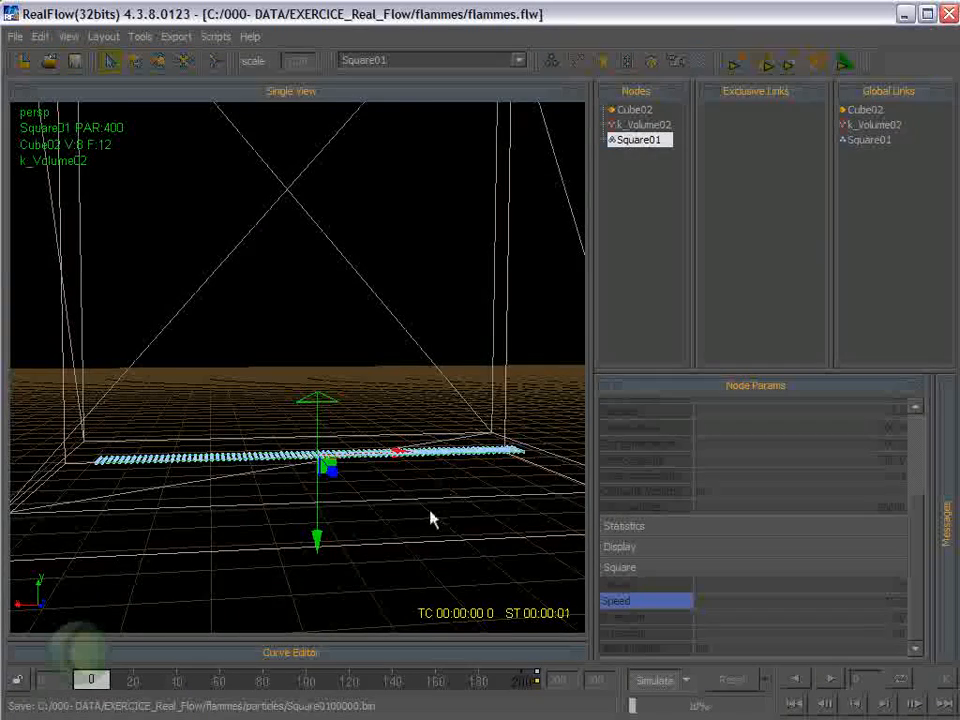
scroll(432, 519, down, 3)
alt+drag(302, 485, 336, 487)
scroll(336, 487, up, 4)
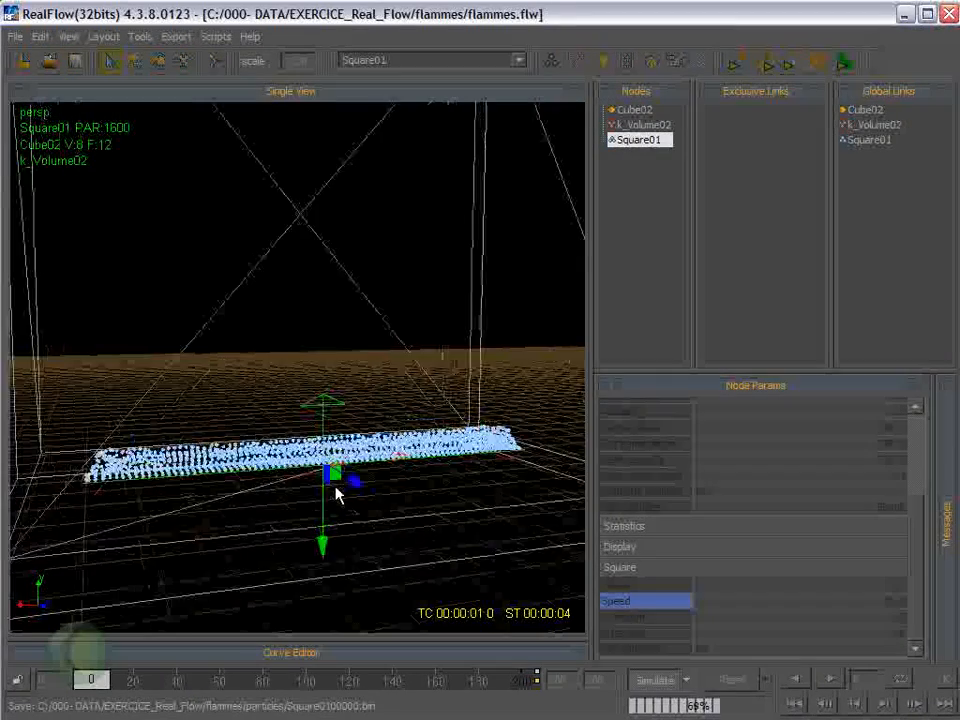
scroll(338, 490, down, 4)
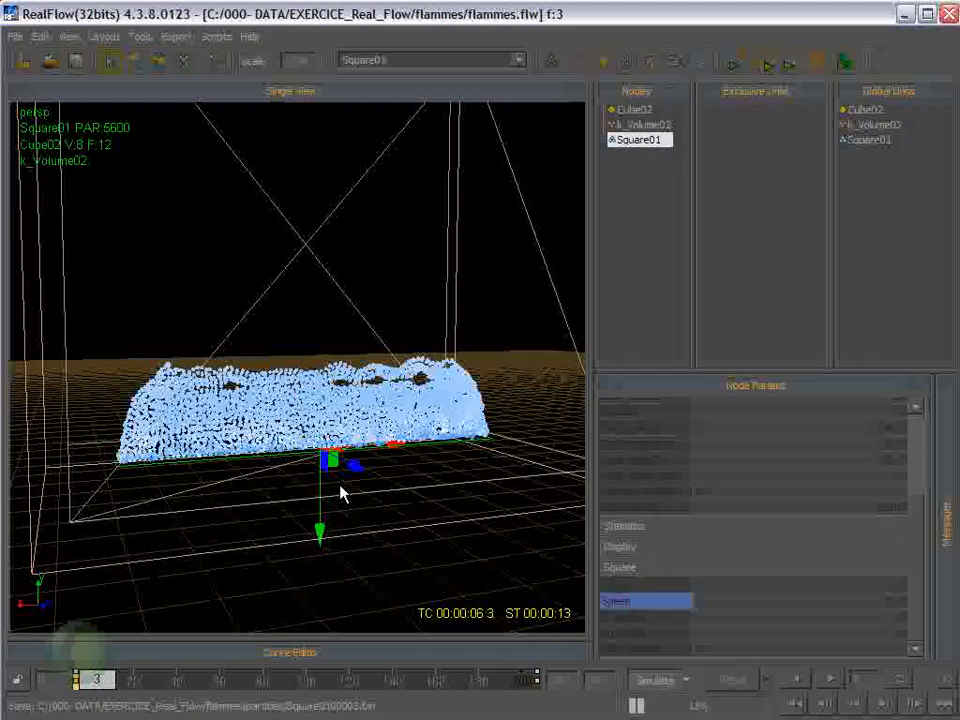
mouse_move(291, 521)
alt+mouse_down()
mouse_move(472, 523)
mouse_move(317, 523)
mouse_move(484, 508)
mouse_move(433, 521)
mouse_move(26, 508)
mouse_move(99, 499)
mouse_move(338, 503)
mouse_move(351, 519)
mouse_move(300, 536)
alt+mouse_up()
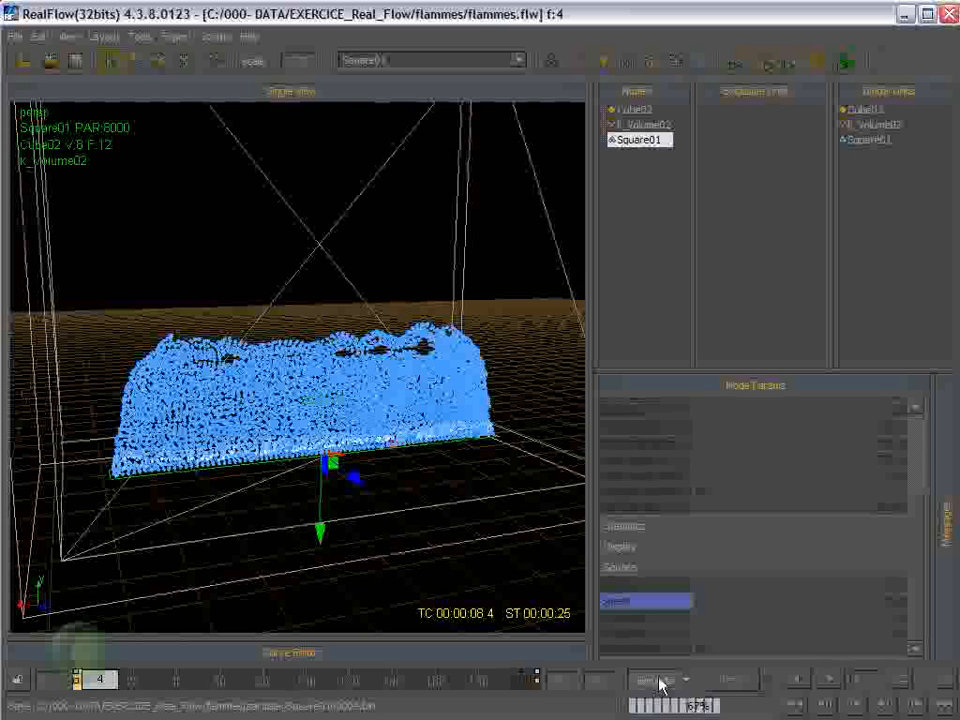
- Stop and reset the simulation, and lower the Square01 emitter's Speed
click(733, 685)
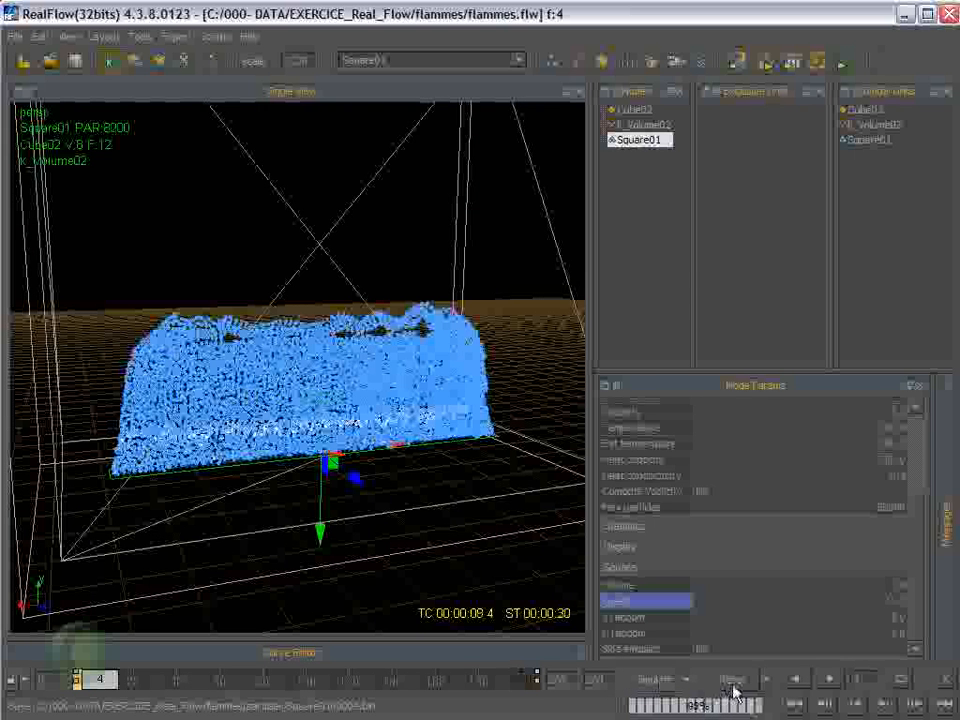
click(733, 685)
click(747, 519)
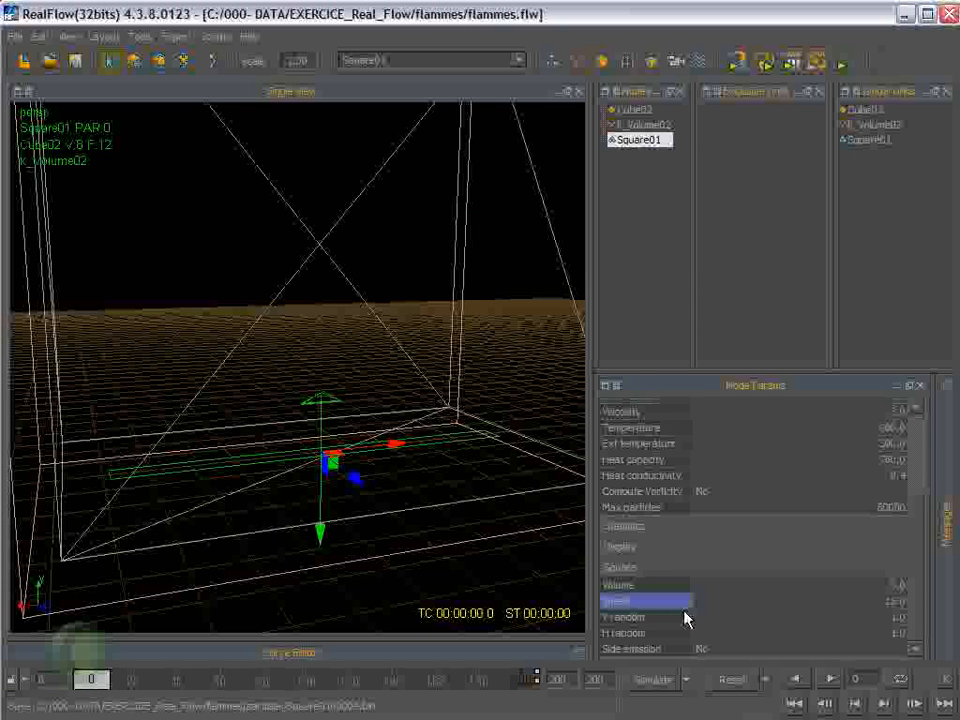
click(878, 604)
text(5)
key(Return)
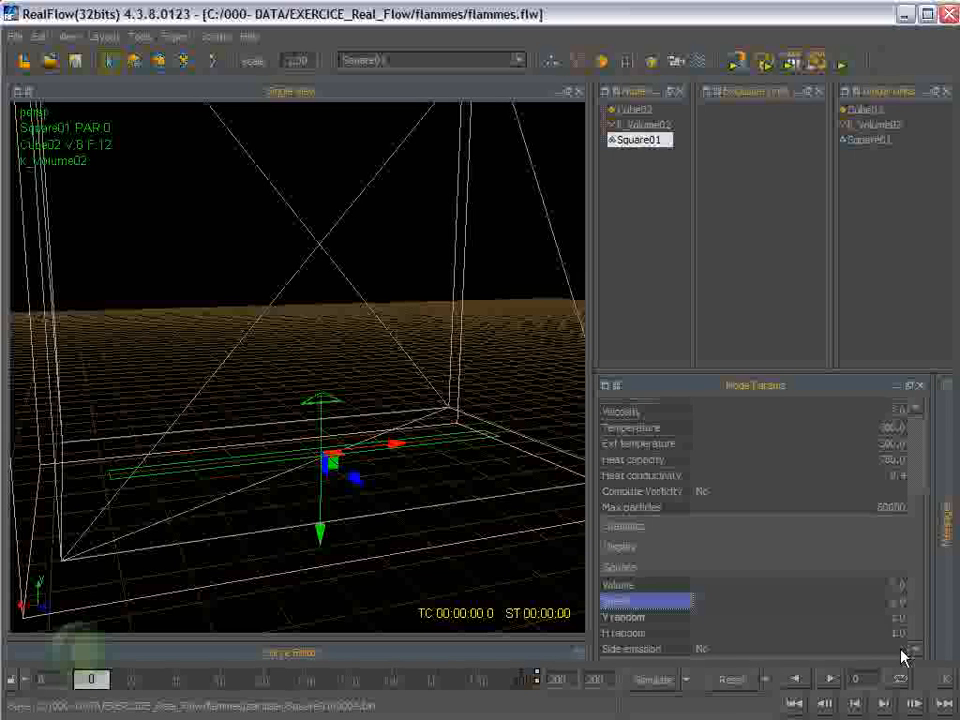
- Set the Ext temperature of the Square01 gas particles to 290
drag(916, 590, 926, 536)
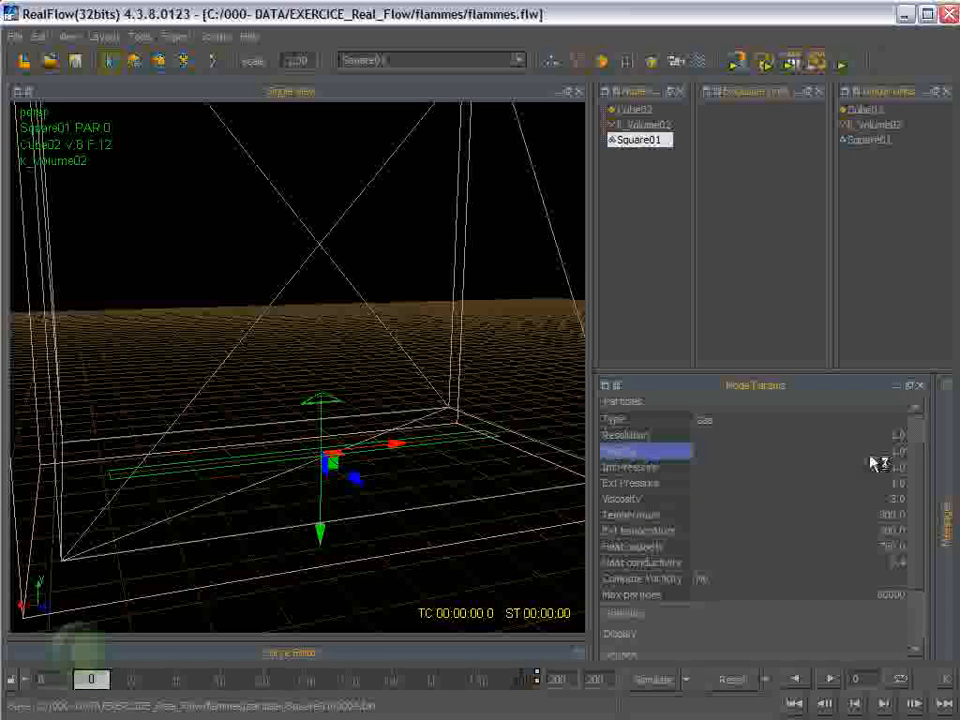
drag(928, 476, 926, 582)
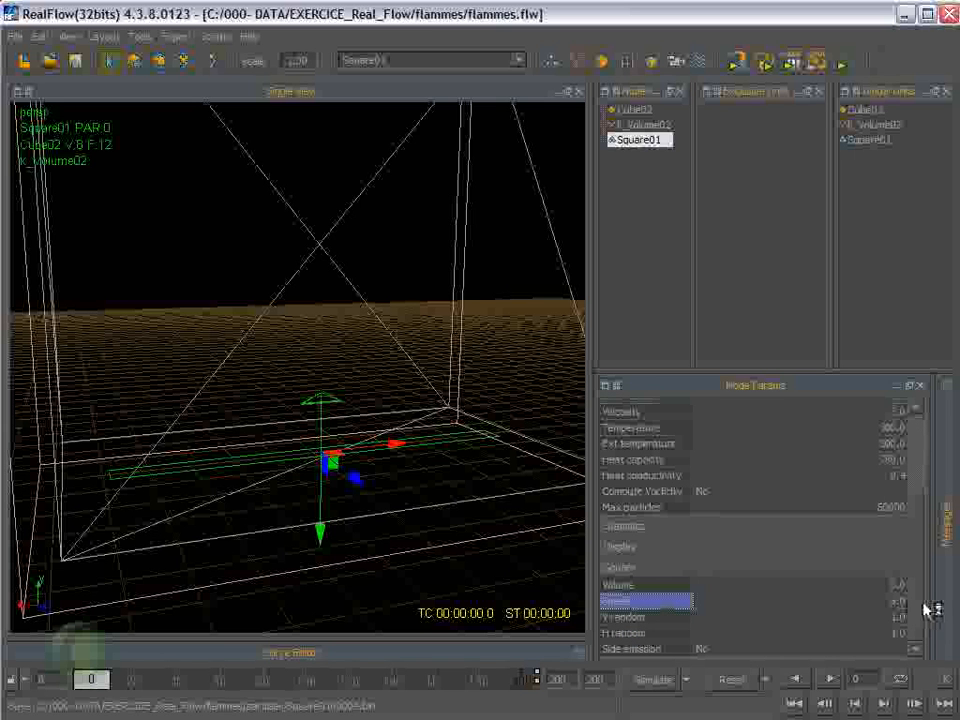
drag(922, 610, 922, 535)
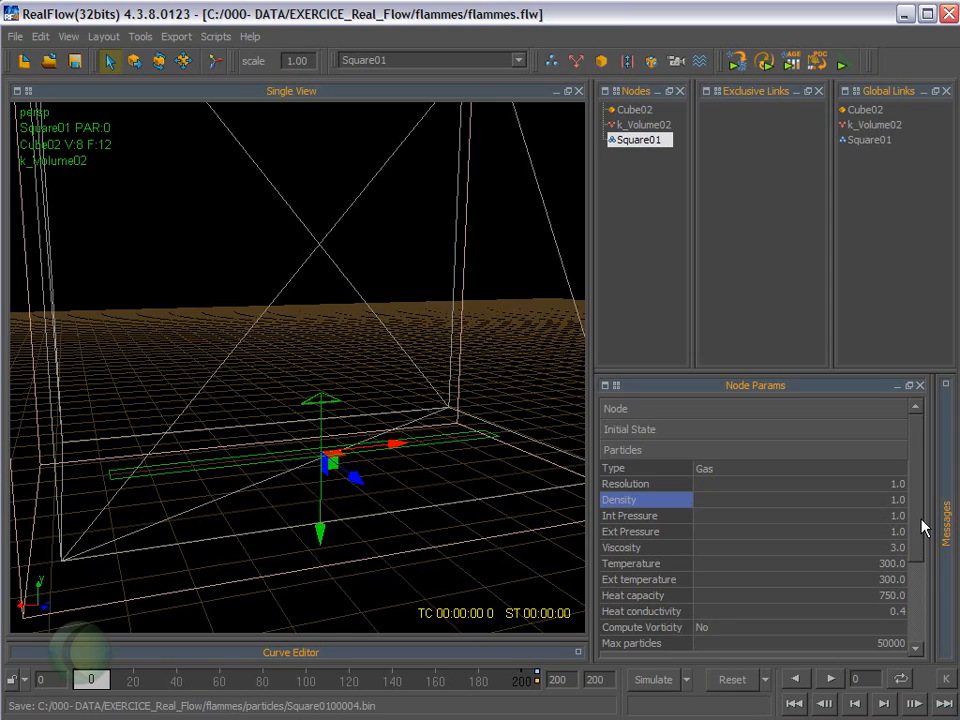
drag(921, 525, 923, 557)
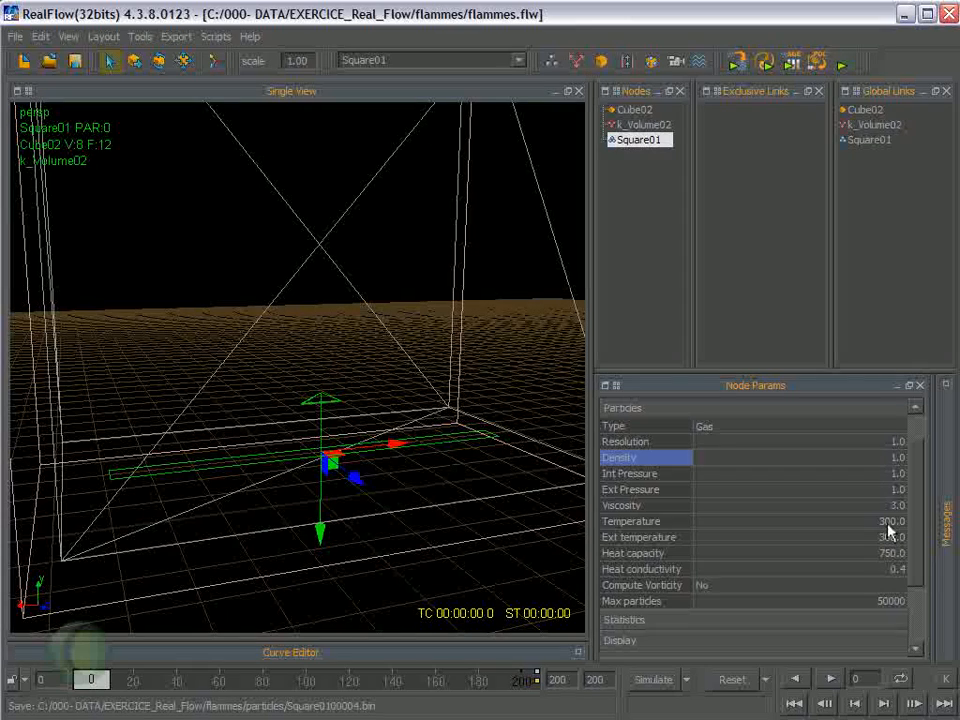
click(888, 522)
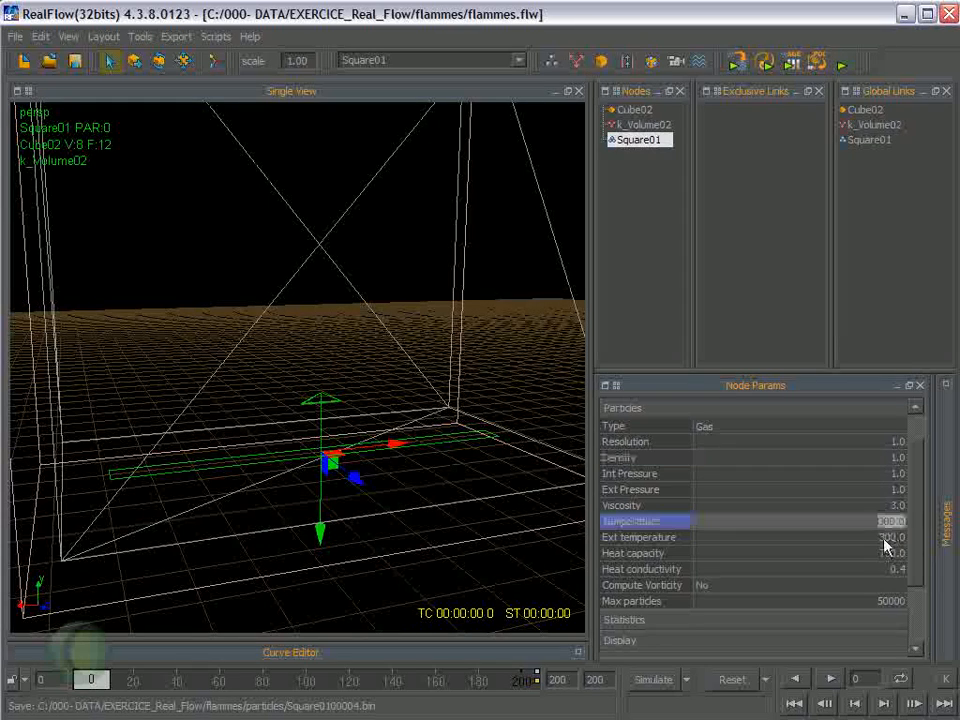
click(647, 539)
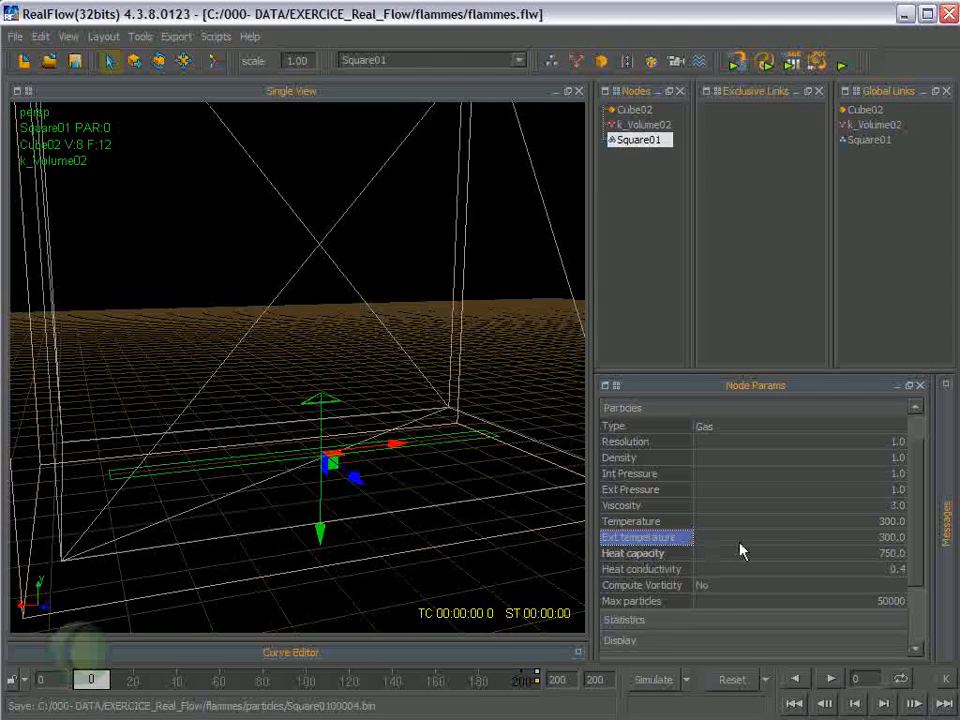
click(888, 537)
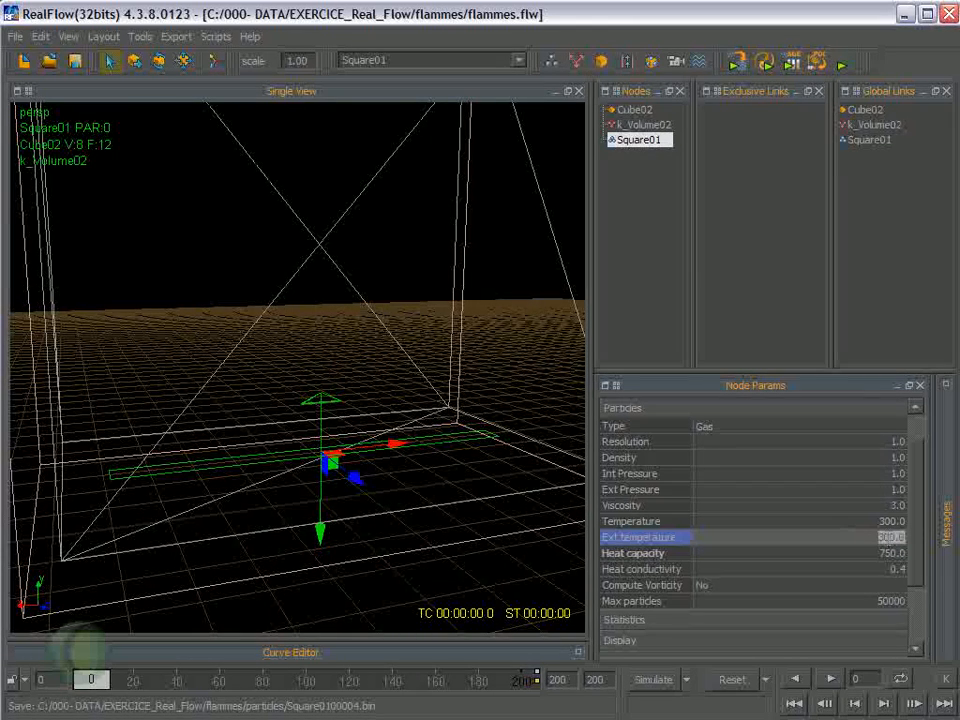
text(298.6)
key(Return)
text(390)
key(Return)
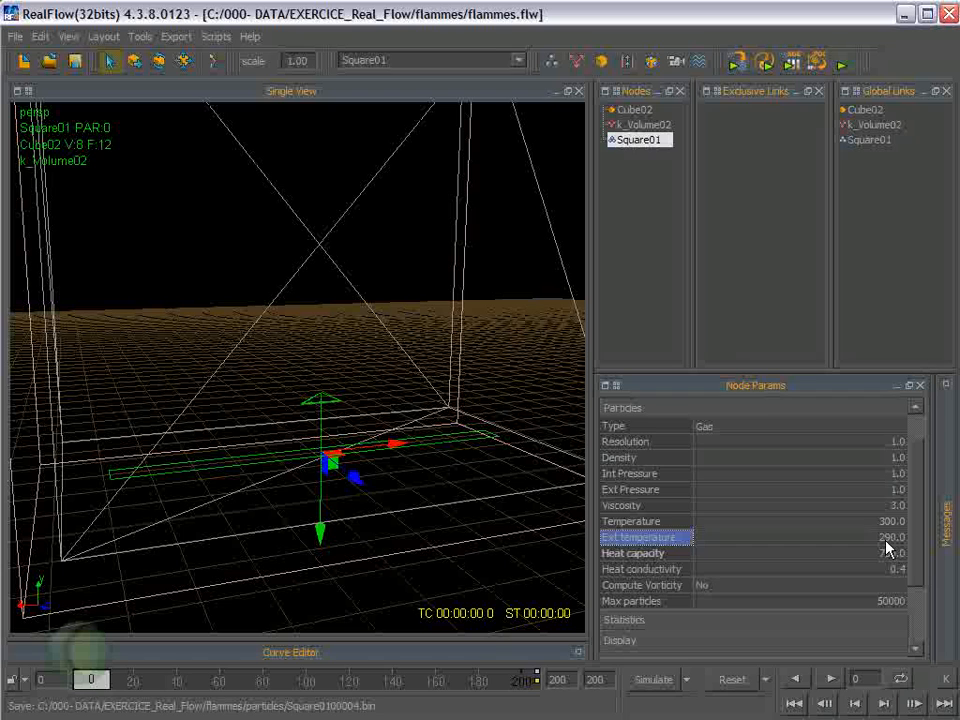
- Set the Temperature of the Square01 gas particles to 500
click(634, 522)
click(889, 521)
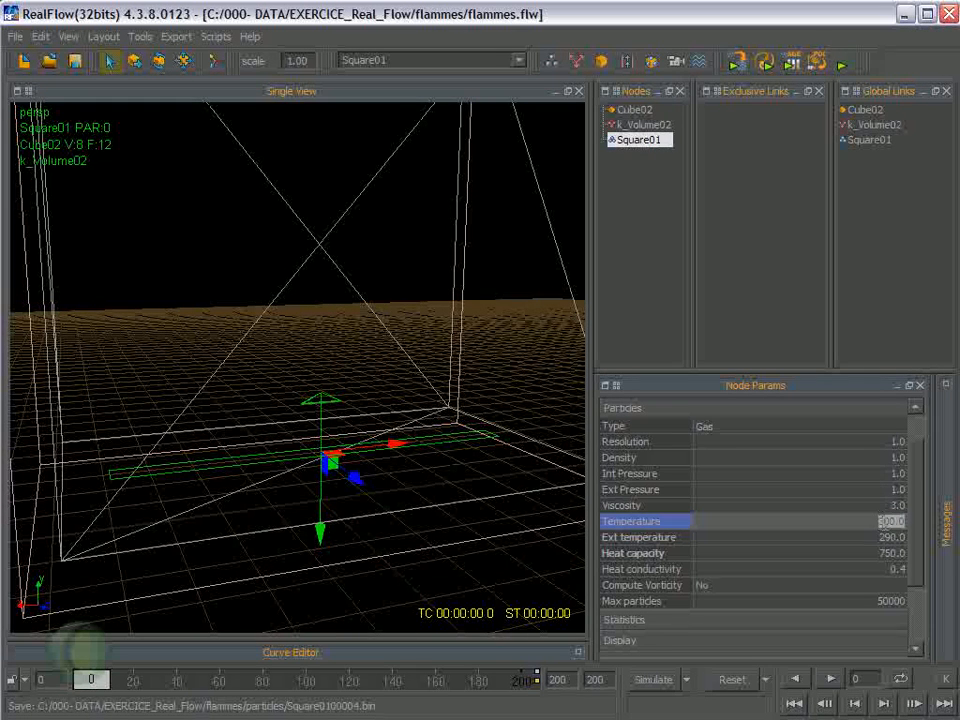
text(298.7)
drag(904, 521, 878, 521)
text(500)
key(Return)
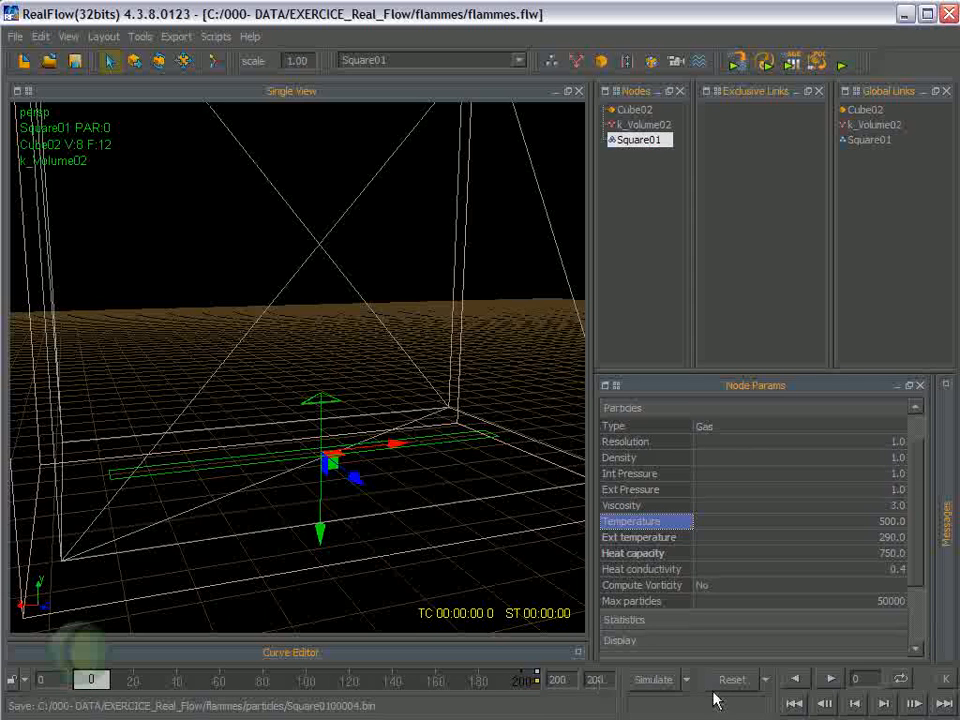
- Run the gas simulation to frame 11 while inspecting the rising particles from several angles, and stop it
click(652, 680)
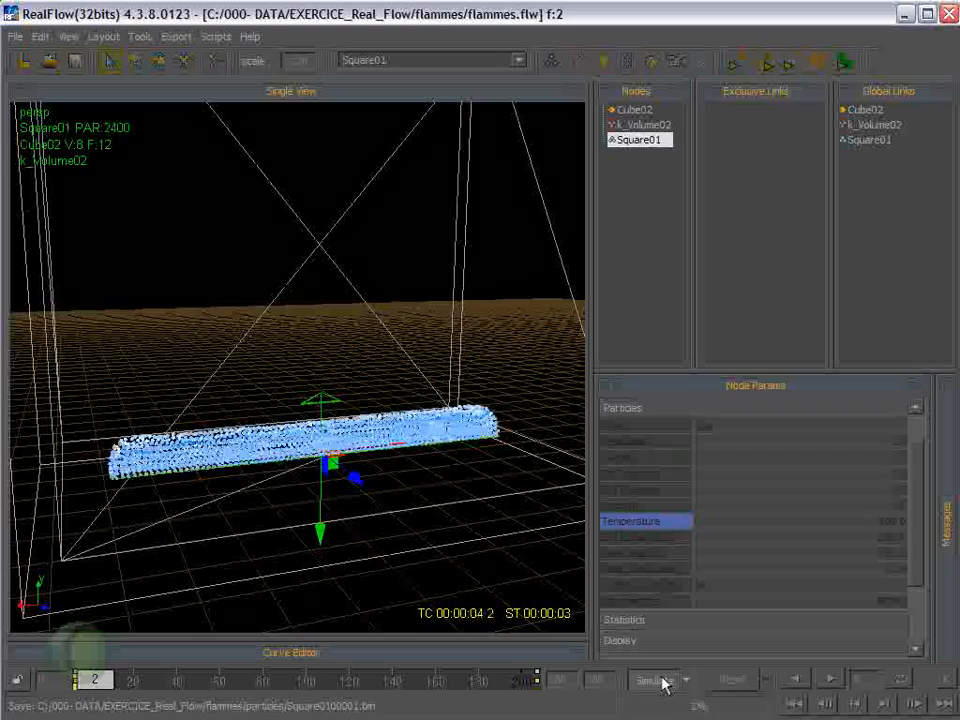
scroll(433, 524, down, 2)
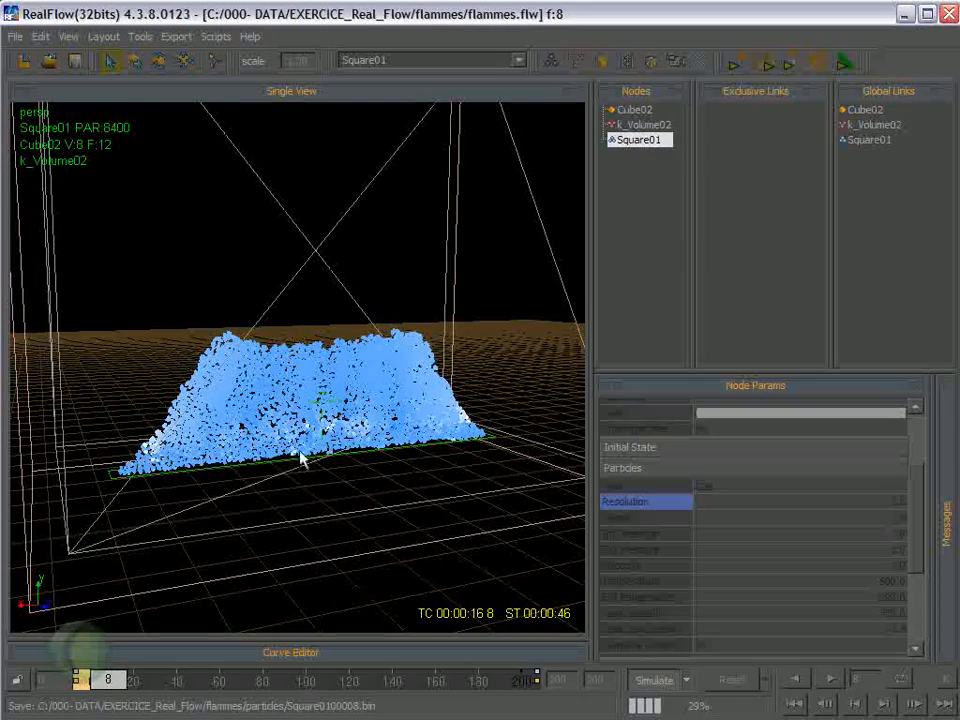
alt+drag(336, 457, 380, 442)
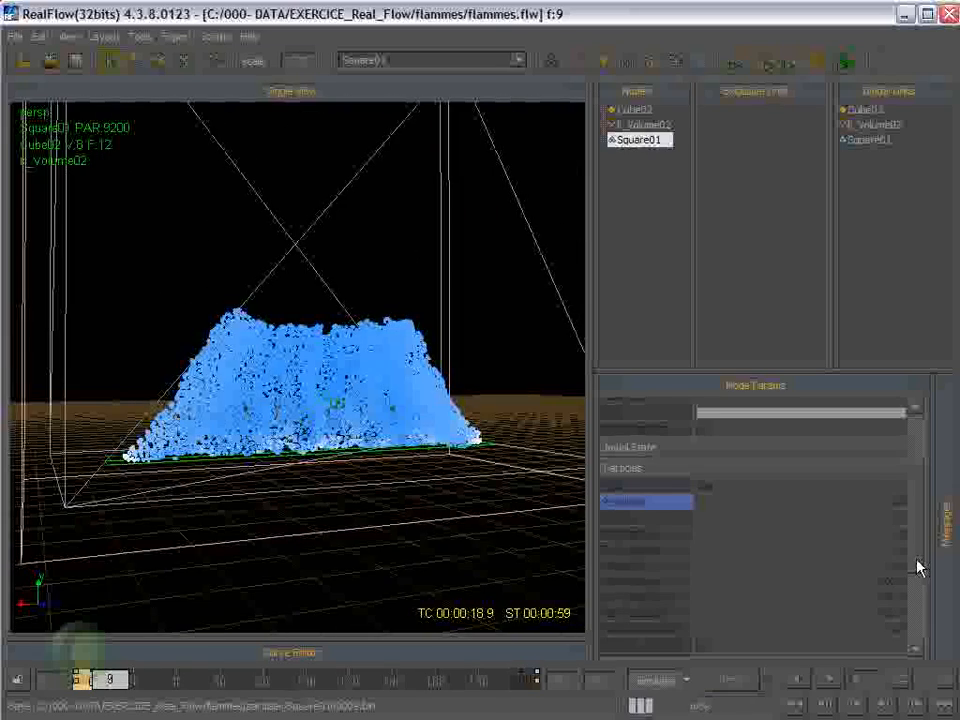
alt+drag(392, 525, 369, 491)
scroll(352, 497, up, 2)
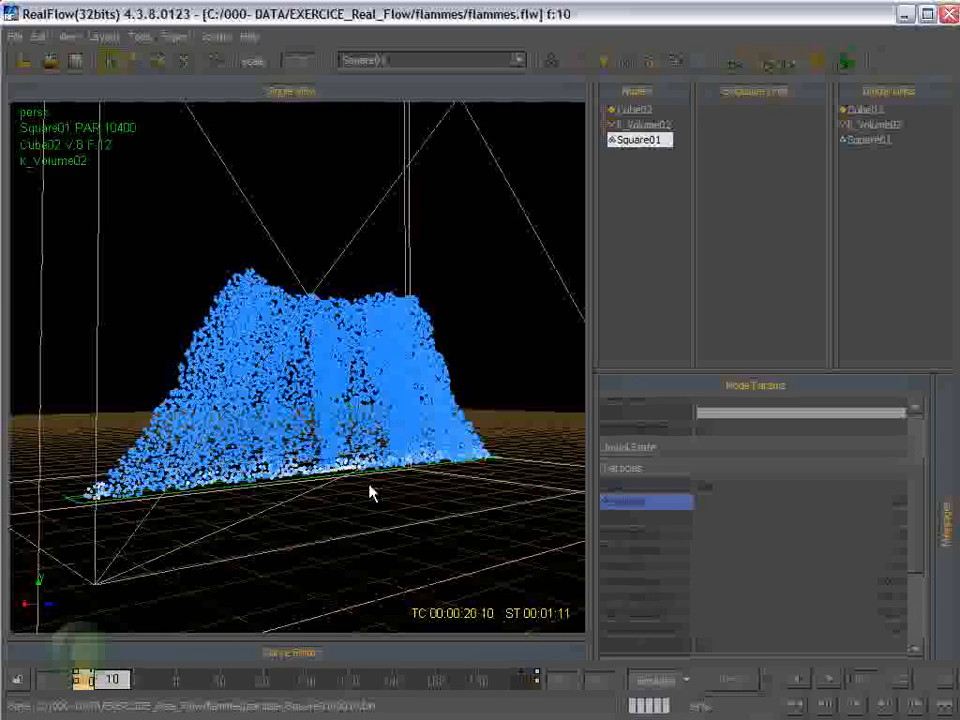
alt+drag(364, 484, 366, 516)
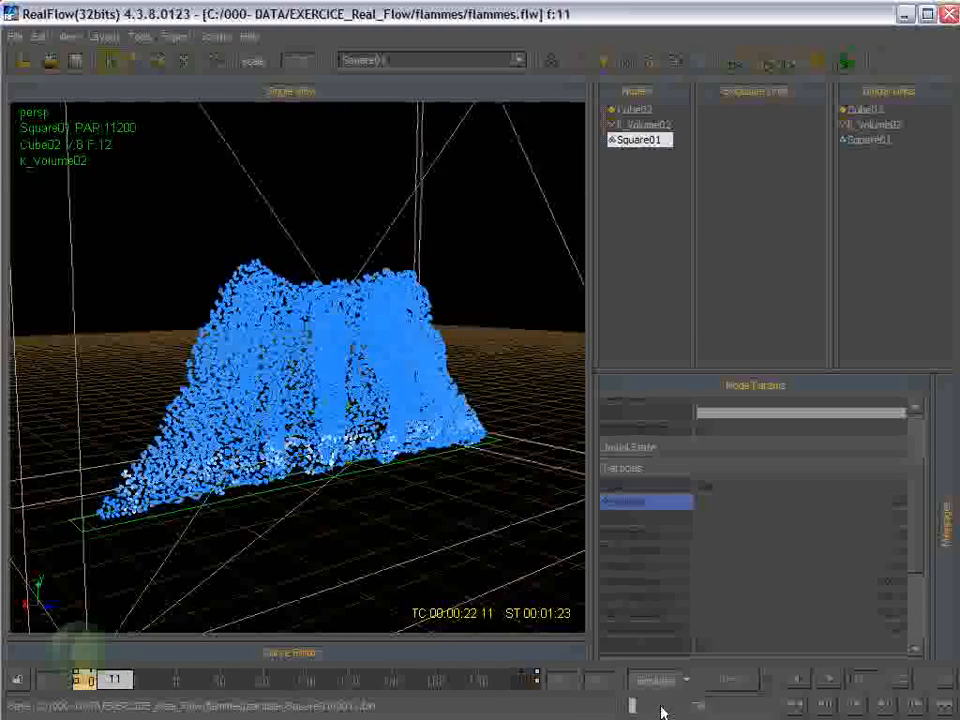
click(652, 685)
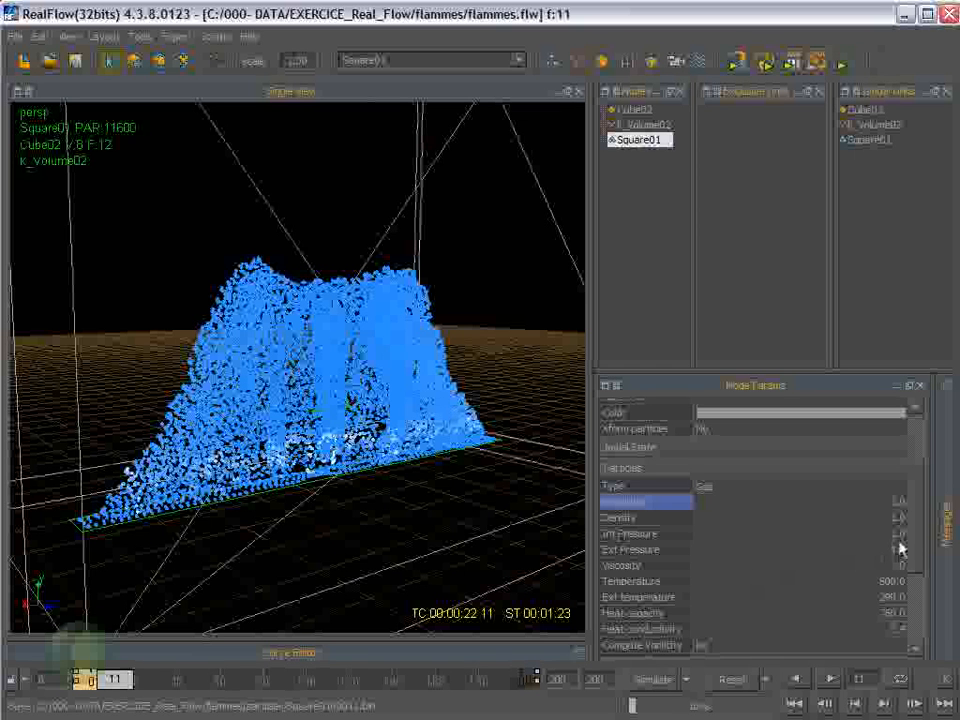
- Review the Square01 emitter's Speed and the Resolution of its gas particles, opening each value for editing
drag(915, 523, 923, 602)
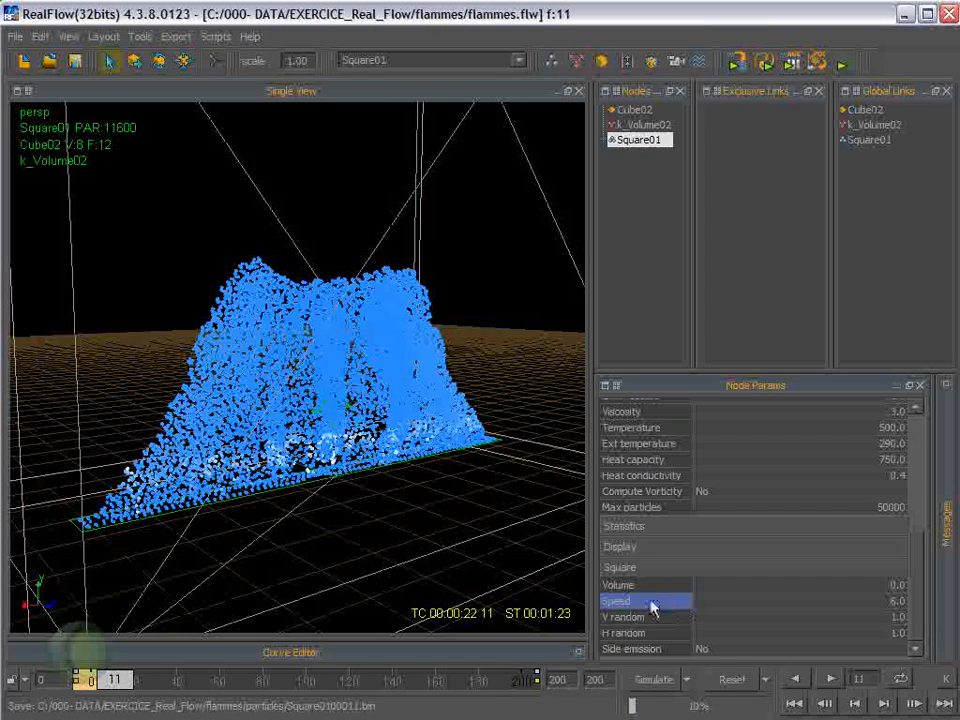
click(893, 601)
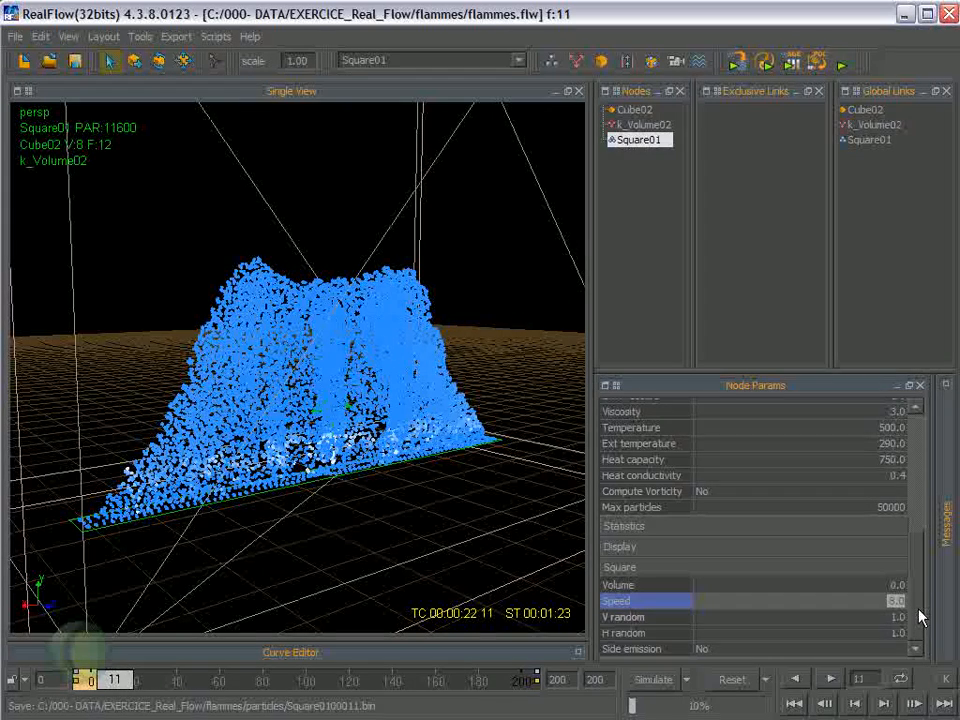
scroll(920, 615, up, 5)
scroll(928, 551, up, 1)
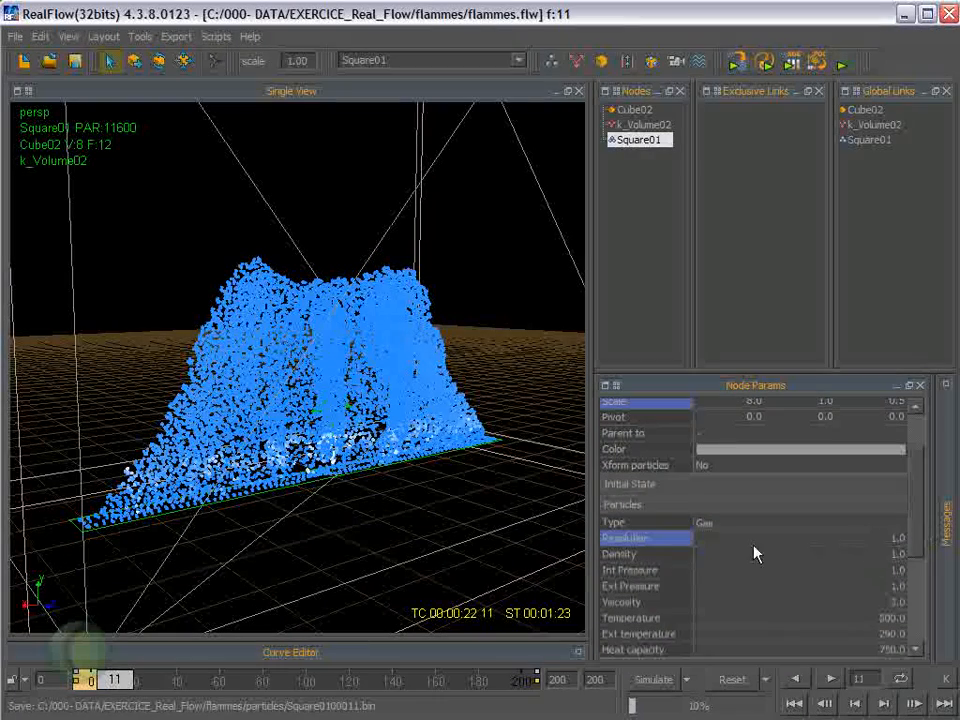
click(896, 538)
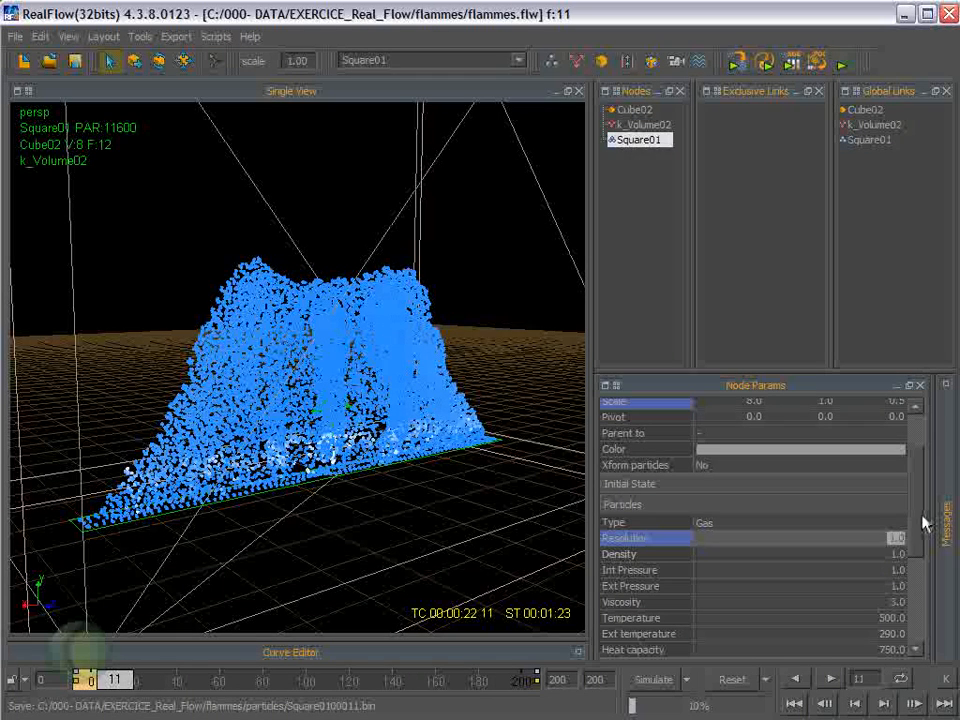
scroll(924, 524, up, 3)
- Narrow the Square01 emitter by setting its Z scale to 0.1
alt+drag(256, 510, 449, 563)
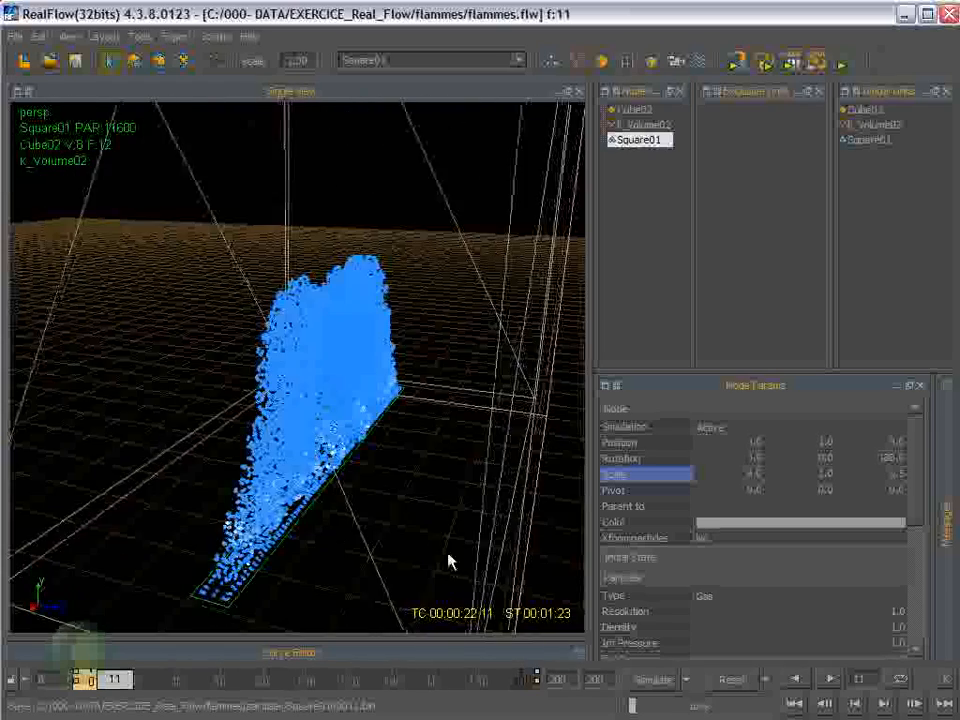
drag(915, 505, 915, 543)
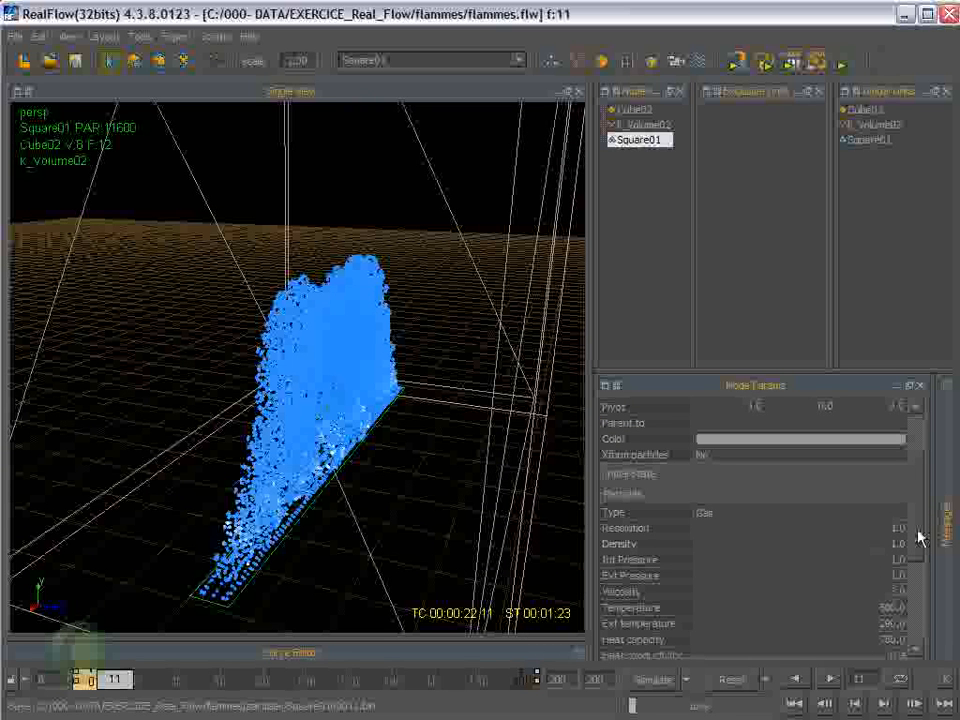
drag(920, 537, 922, 491)
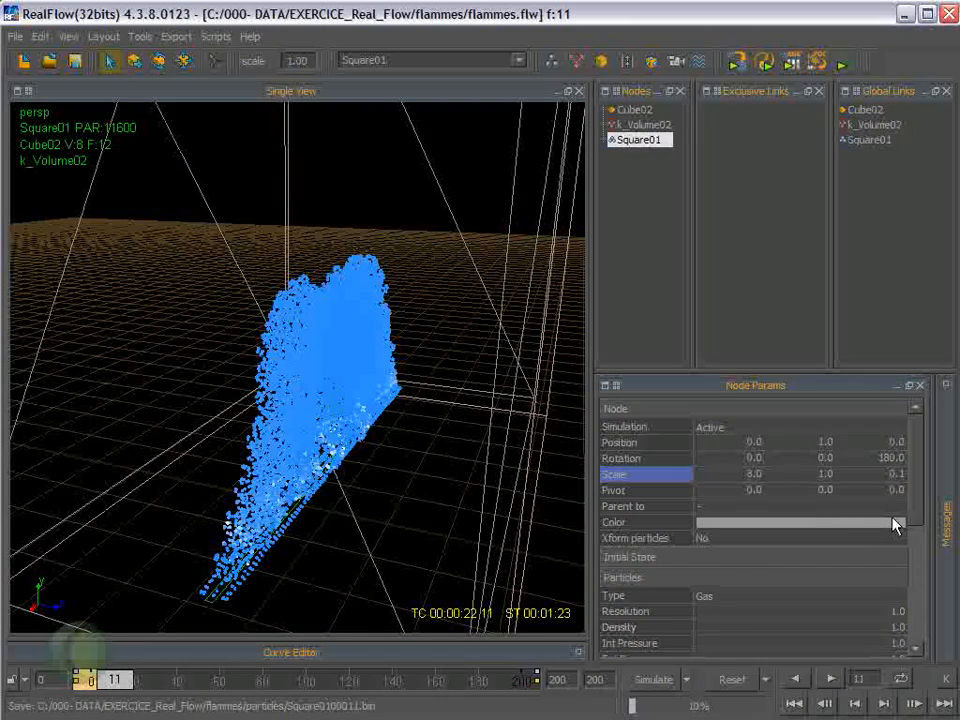
- Reset all simulation data, simulate to frame 22 while inspecting the rising particles from several angles, and stop the simulation
click(731, 683)
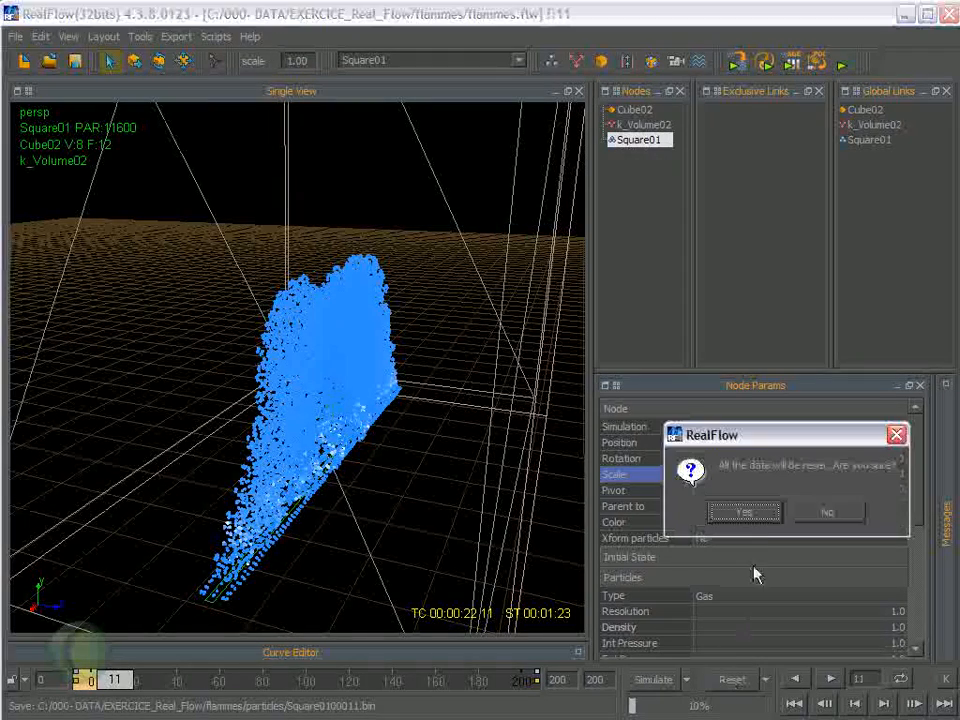
click(757, 514)
click(652, 681)
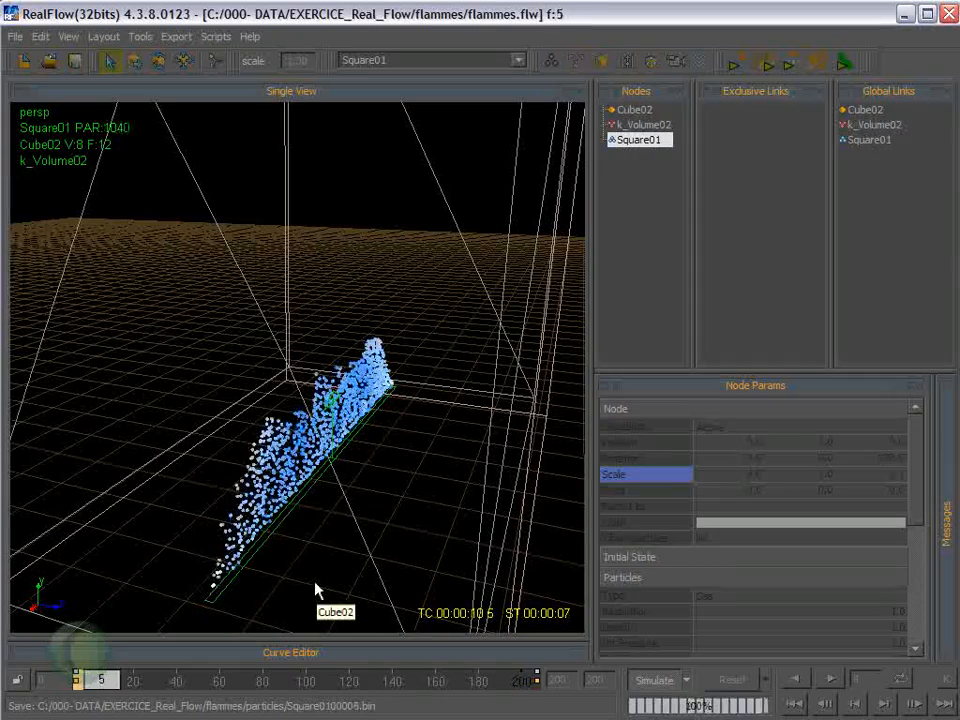
alt+drag(322, 566, 180, 531)
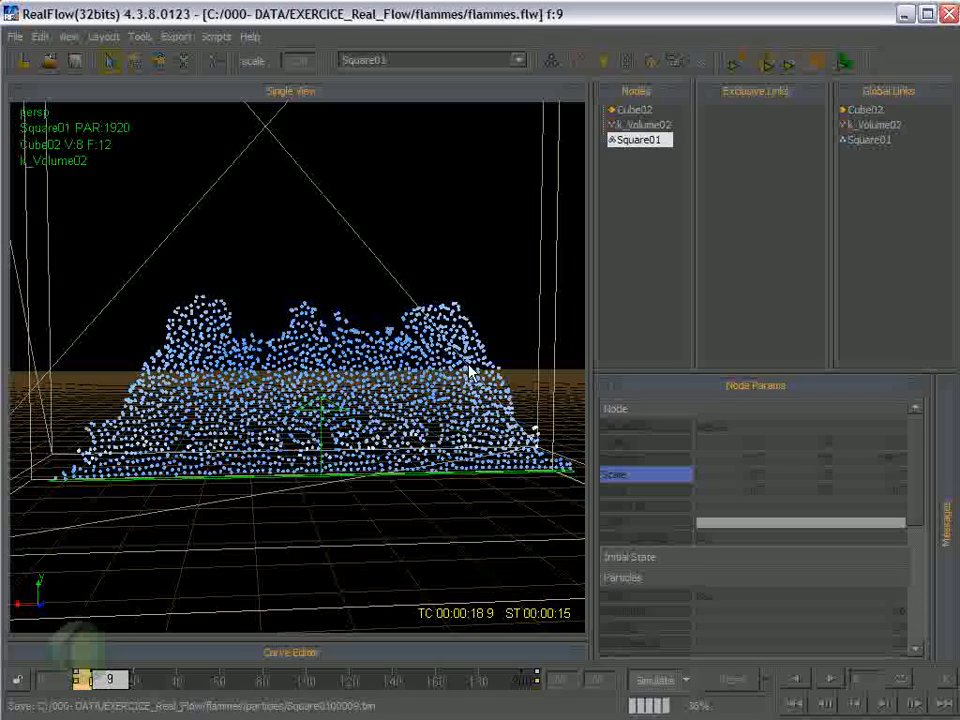
alt+drag(336, 392, 324, 439)
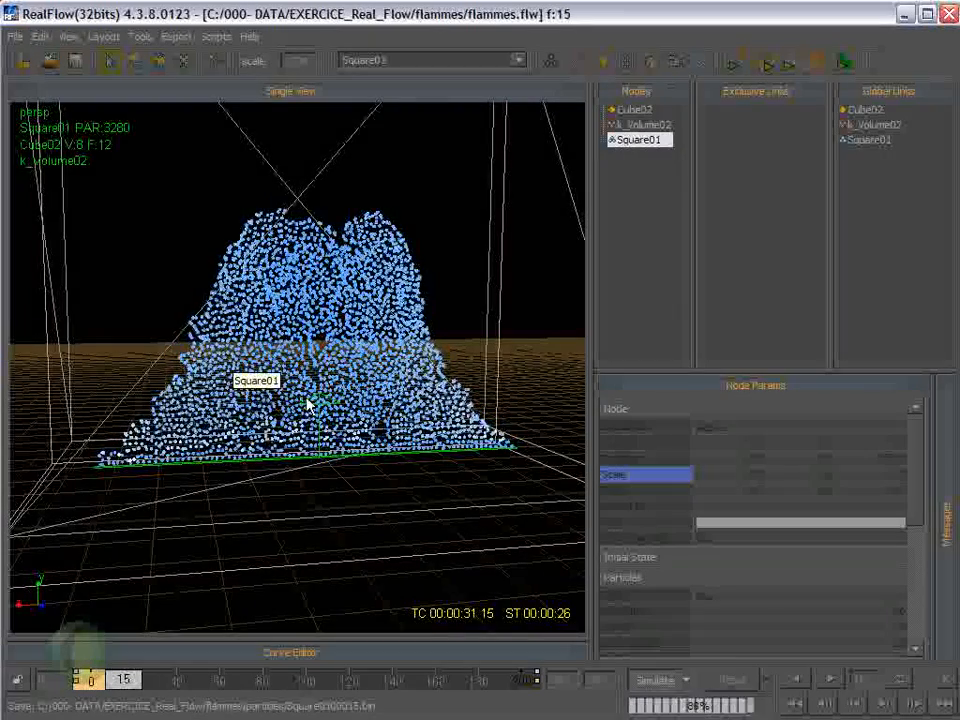
alt+drag(307, 400, 288, 325)
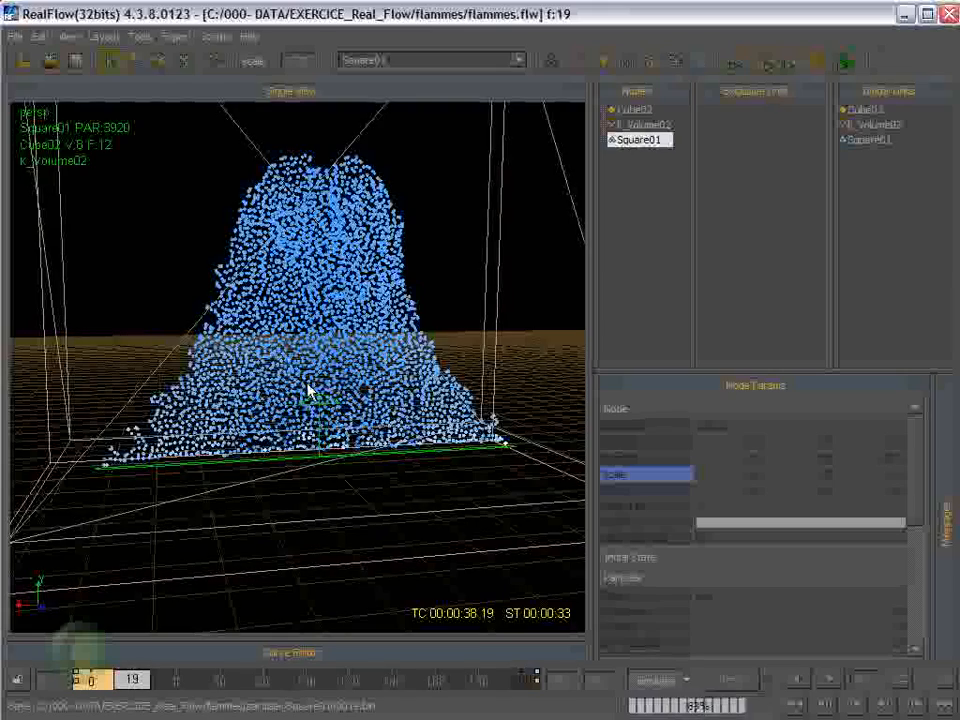
alt+drag(293, 392, 330, 470)
click(655, 688)
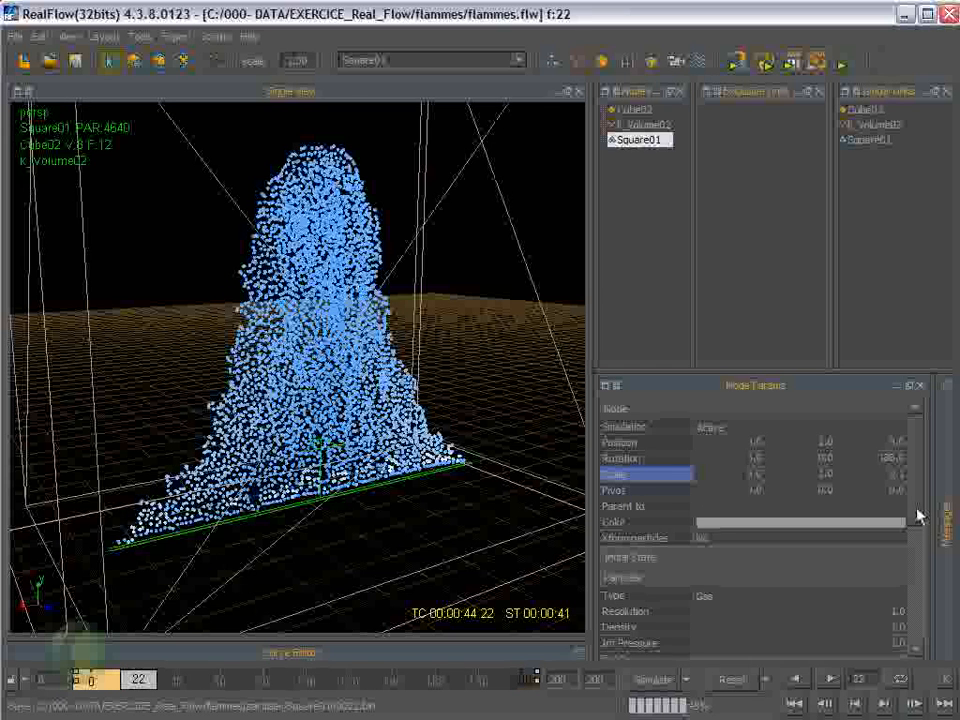
- Set the Resolution of the Square01 gas particles to 0.5
scroll(855, 566, down, 3)
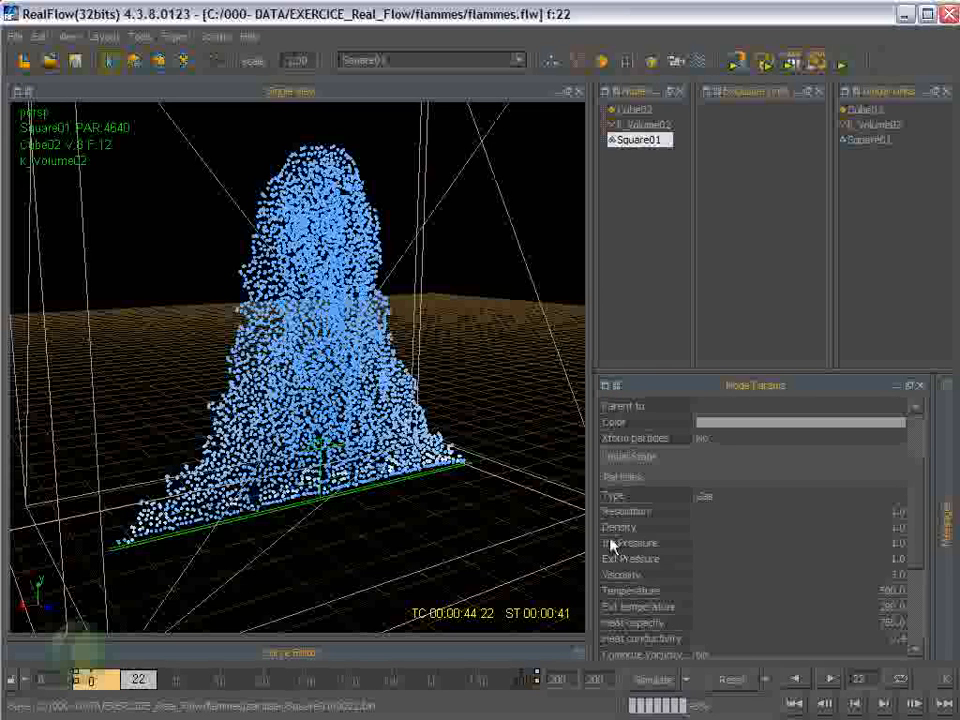
double_click(897, 512)
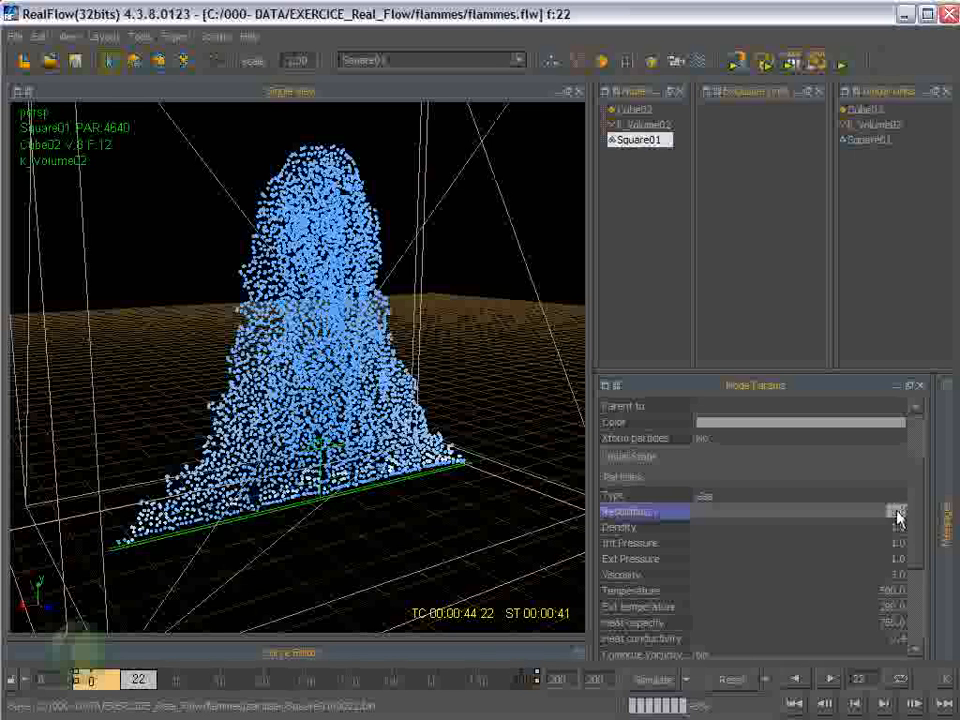
text(5)
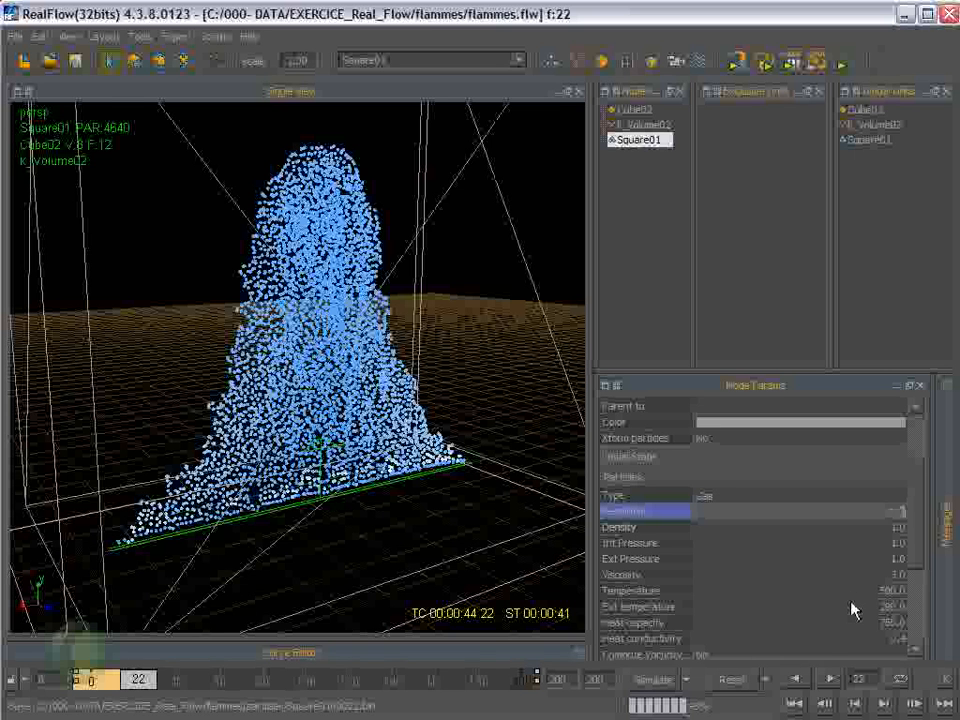
key(Return)
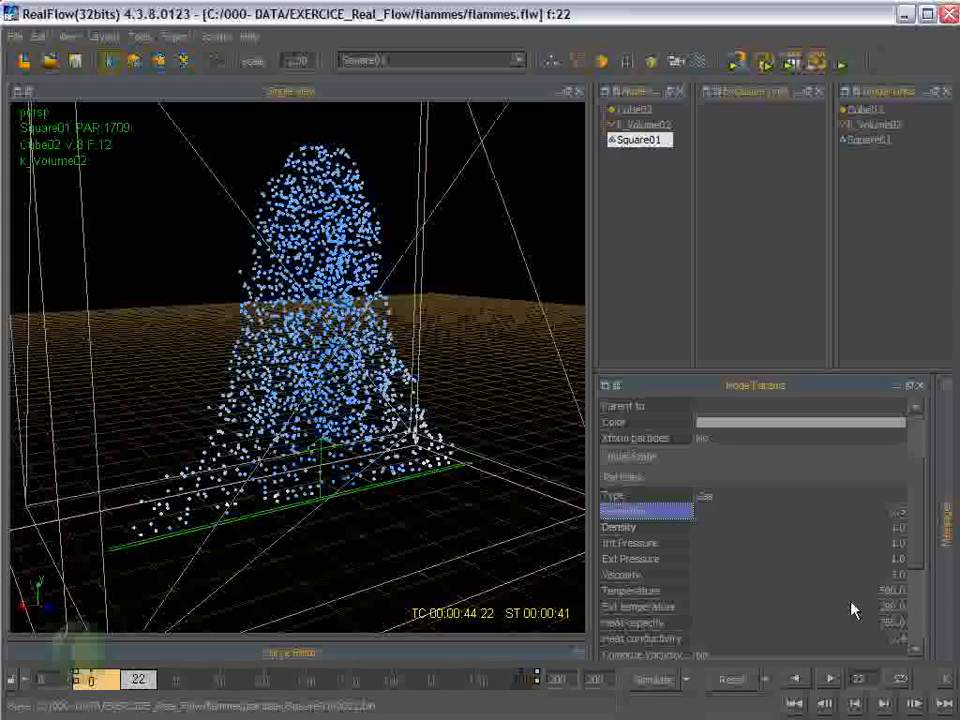
- Reset all simulation data and start simulating again, inspecting the gas column from several angles and distances as it rises
click(742, 682)
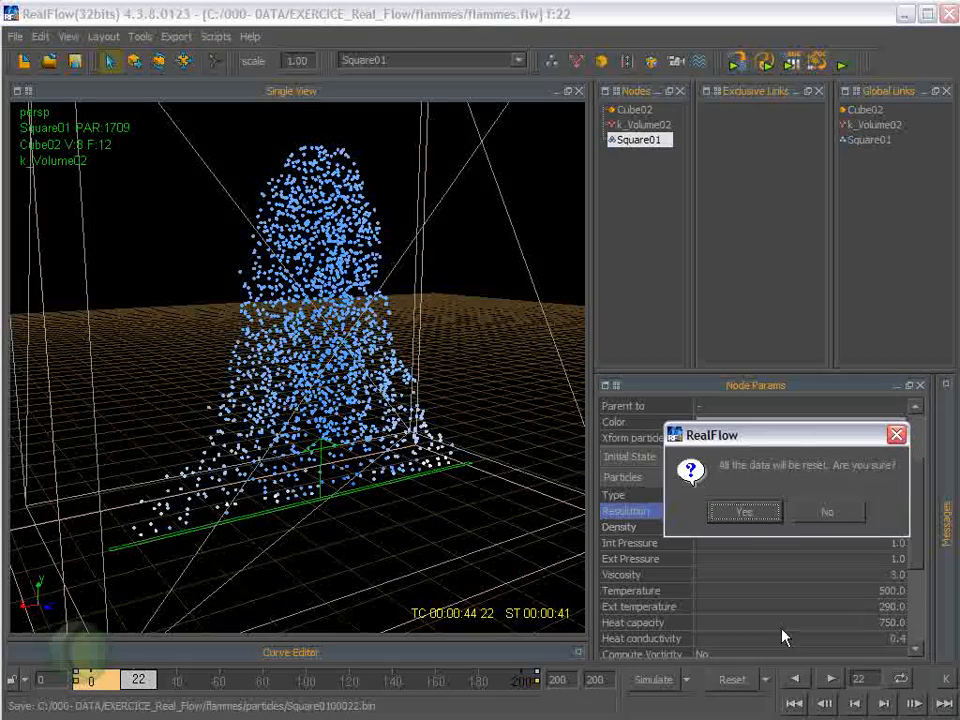
click(743, 514)
click(665, 682)
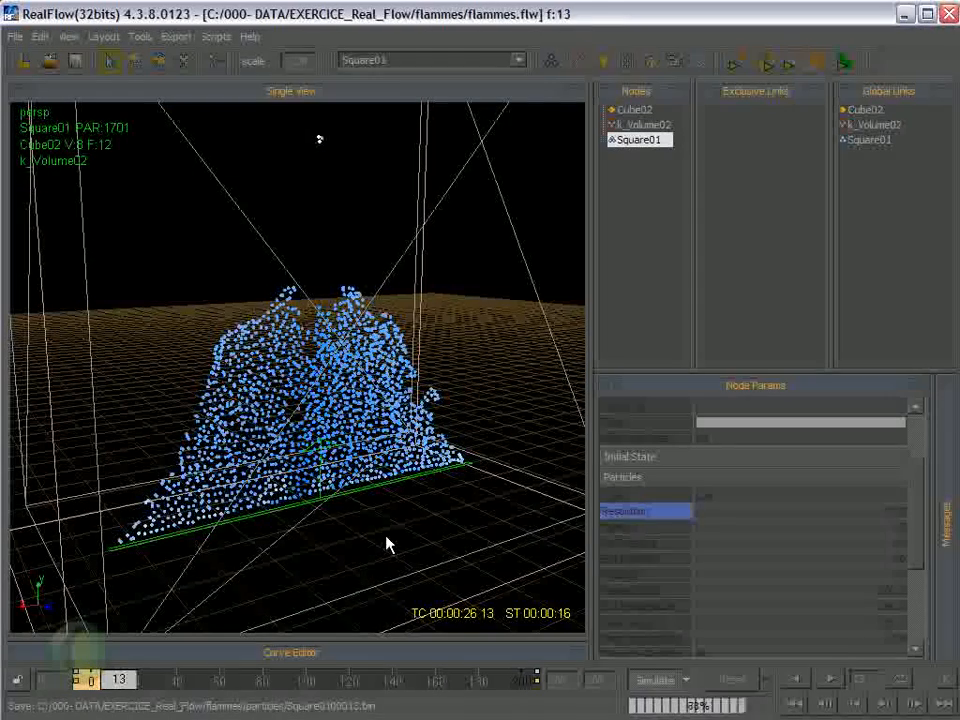
alt+drag(389, 545, 327, 424)
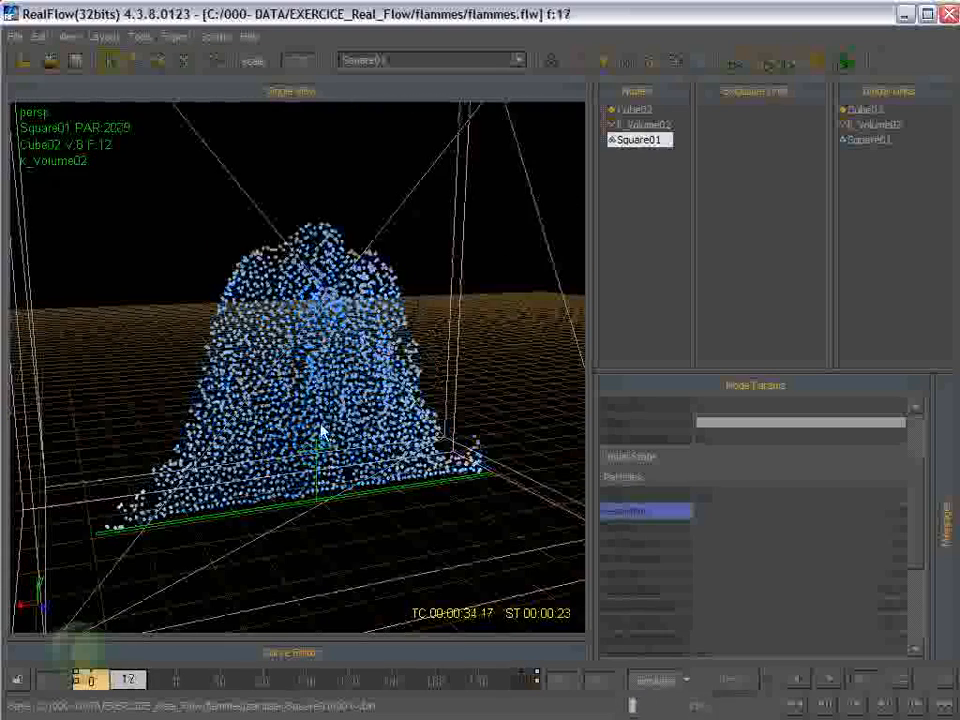
mouse_move(302, 411)
alt+mouse_down()
mouse_move(261, 407)
mouse_move(290, 398)
mouse_move(297, 418)
alt+mouse_up()
alt+drag(368, 450, 257, 261)
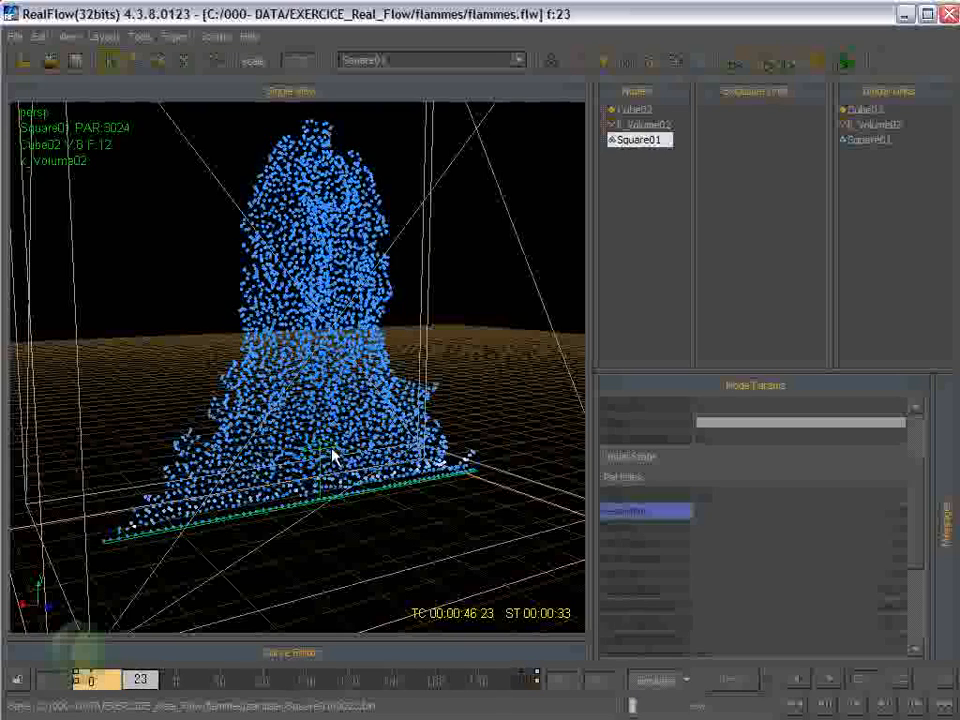
scroll(293, 446, down, 3)
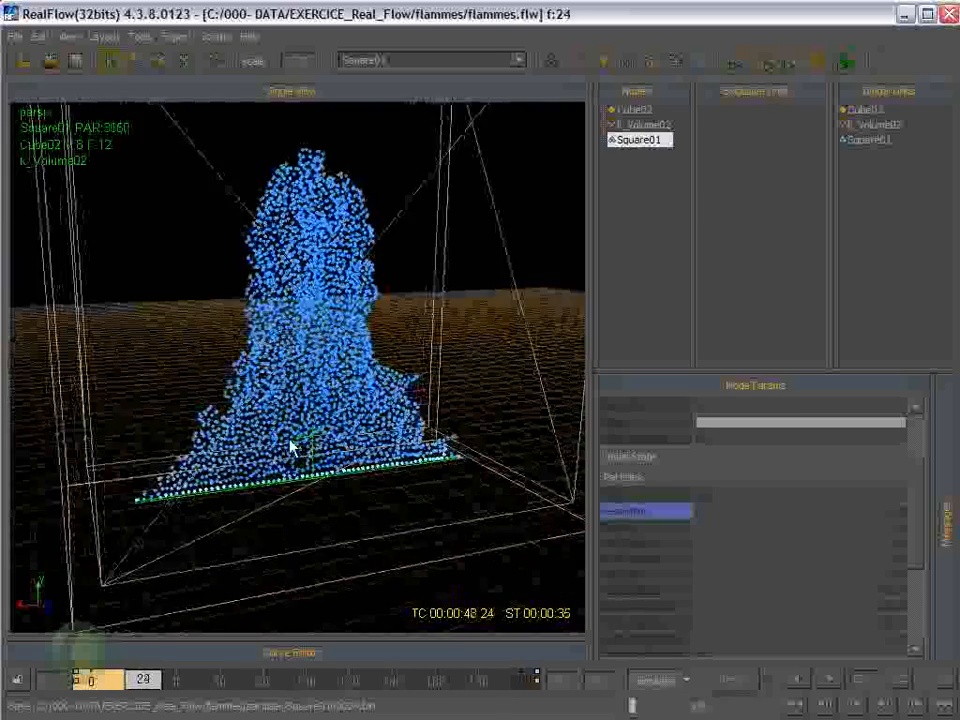
middle_drag(306, 456, 345, 499)
scroll(349, 454, down, 2)
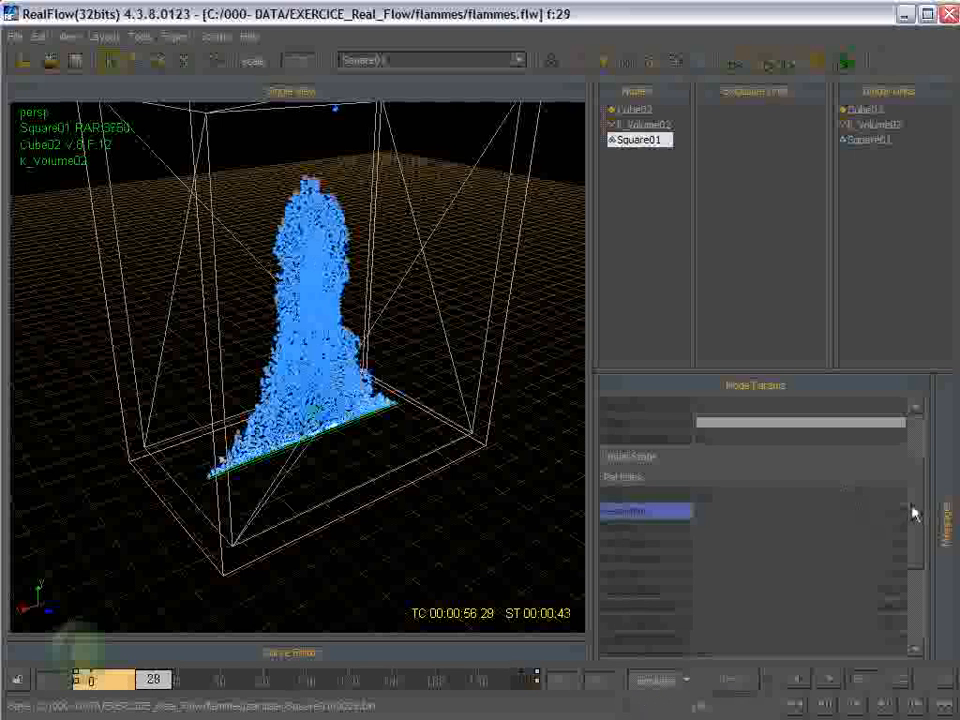
- Let the simulation run to frame 65 while reviewing Square01's parameters and the particles inside the container, and stop it
drag(919, 510, 921, 454)
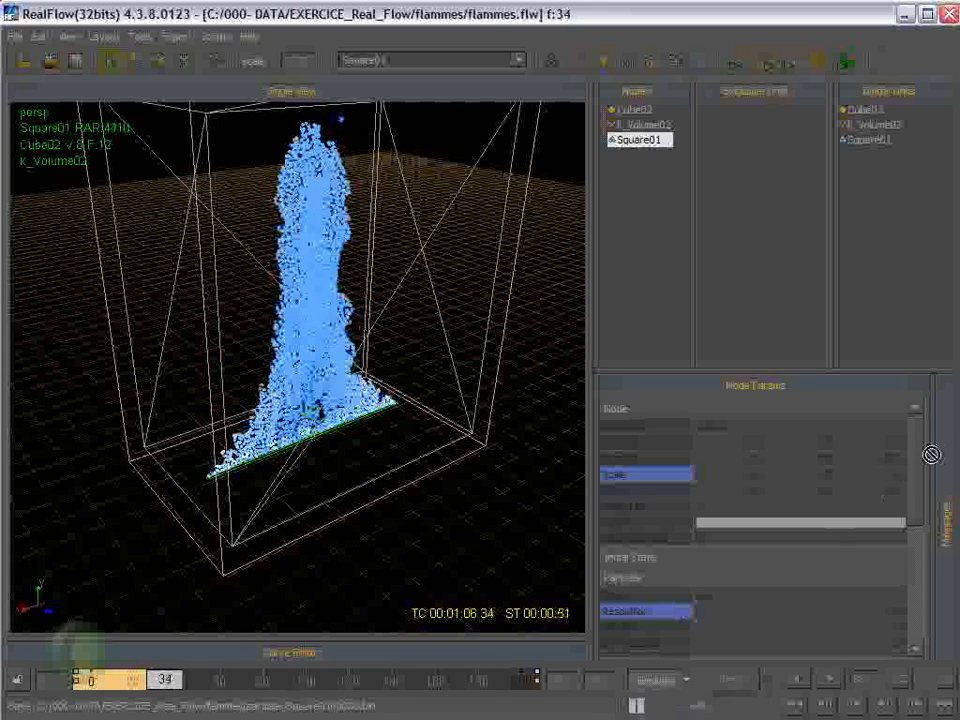
drag(921, 447, 926, 524)
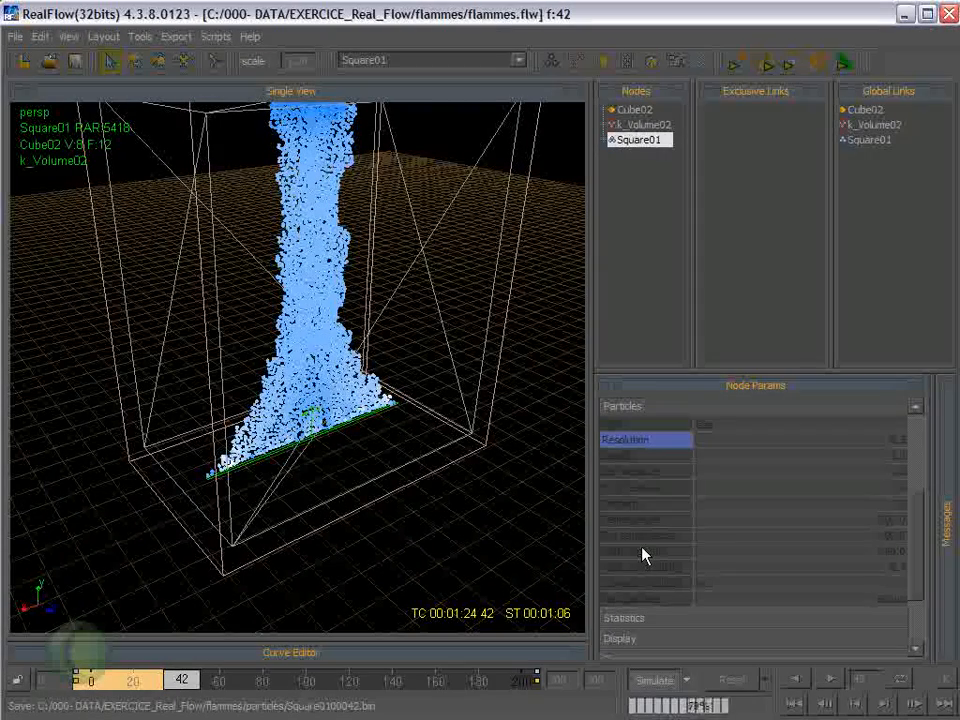
drag(922, 532, 930, 439)
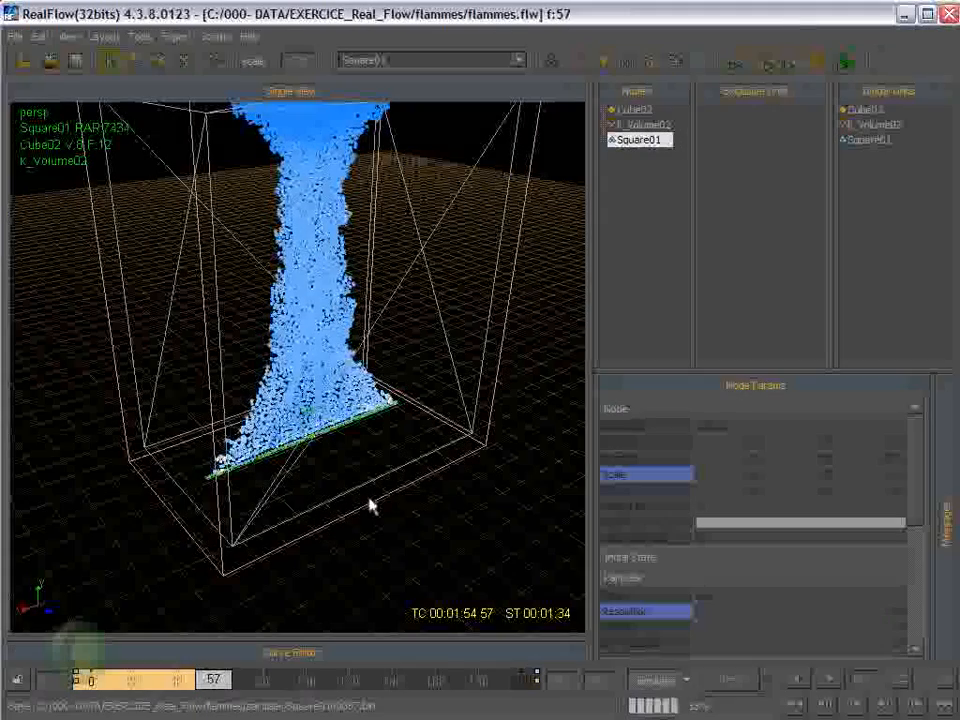
alt+drag(347, 467, 286, 426)
alt+middle_drag(286, 426, 286, 582)
alt+drag(286, 590, 392, 339)
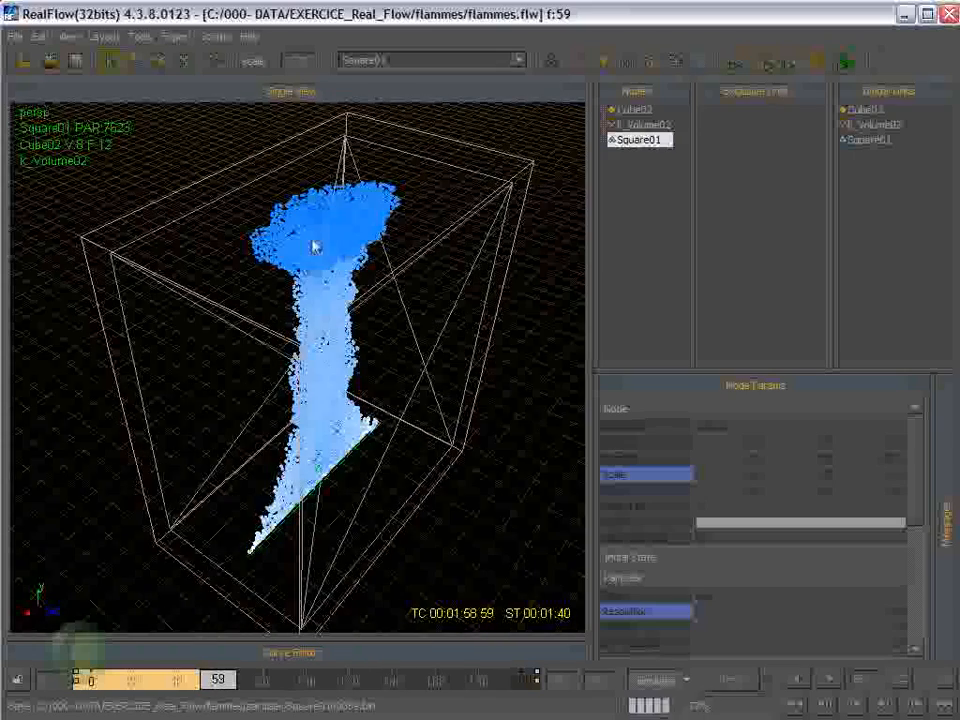
alt+drag(276, 316, 255, 396)
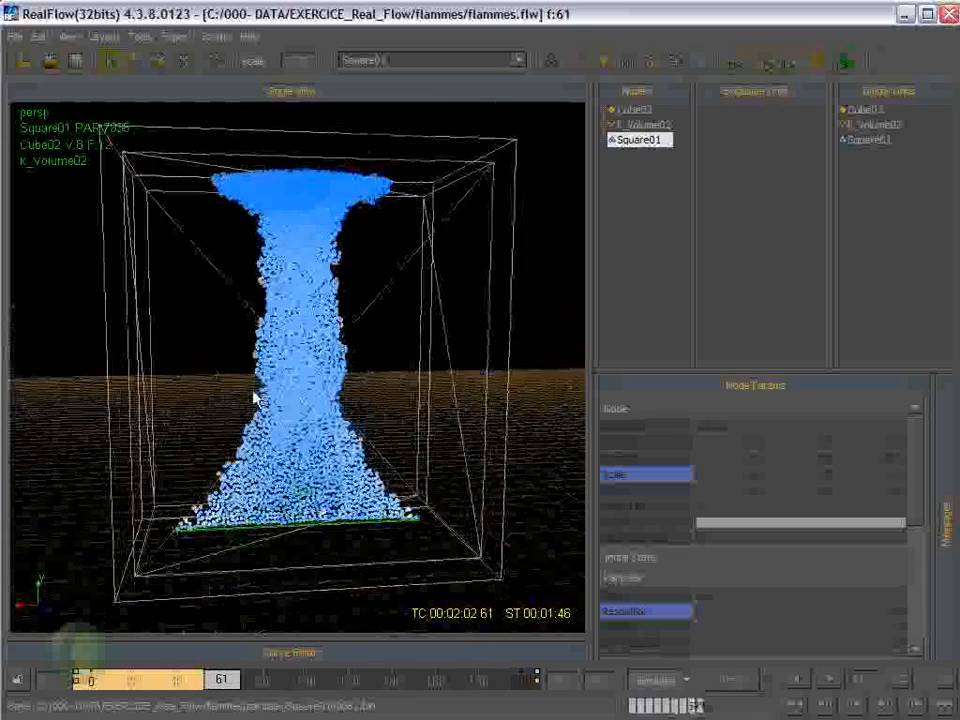
alt+drag(386, 332, 398, 395)
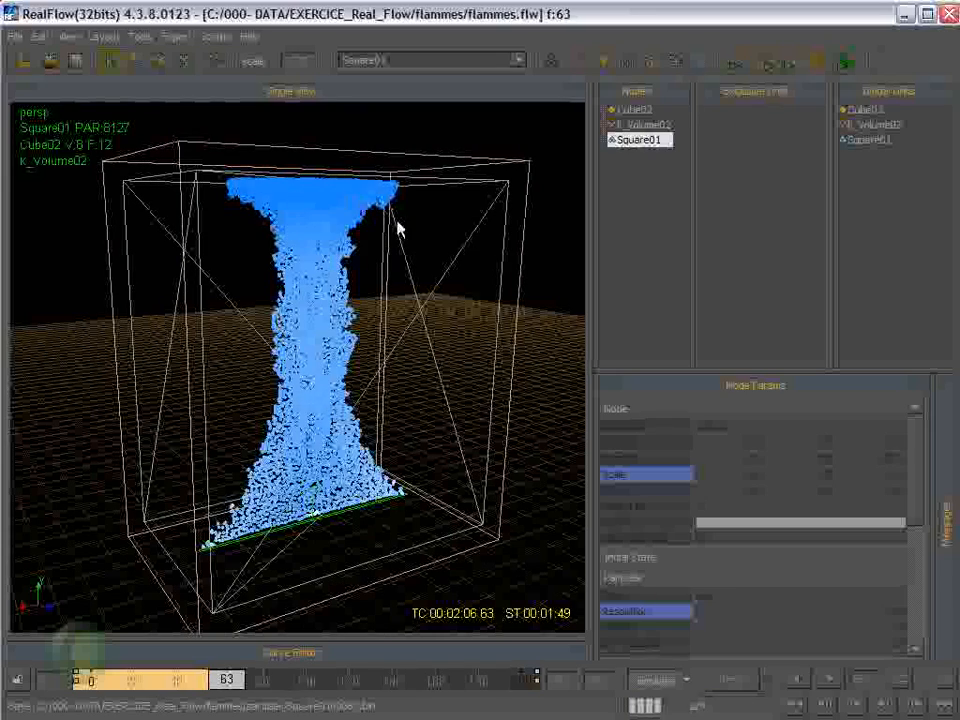
alt+drag(315, 396, 317, 358)
click(645, 680)
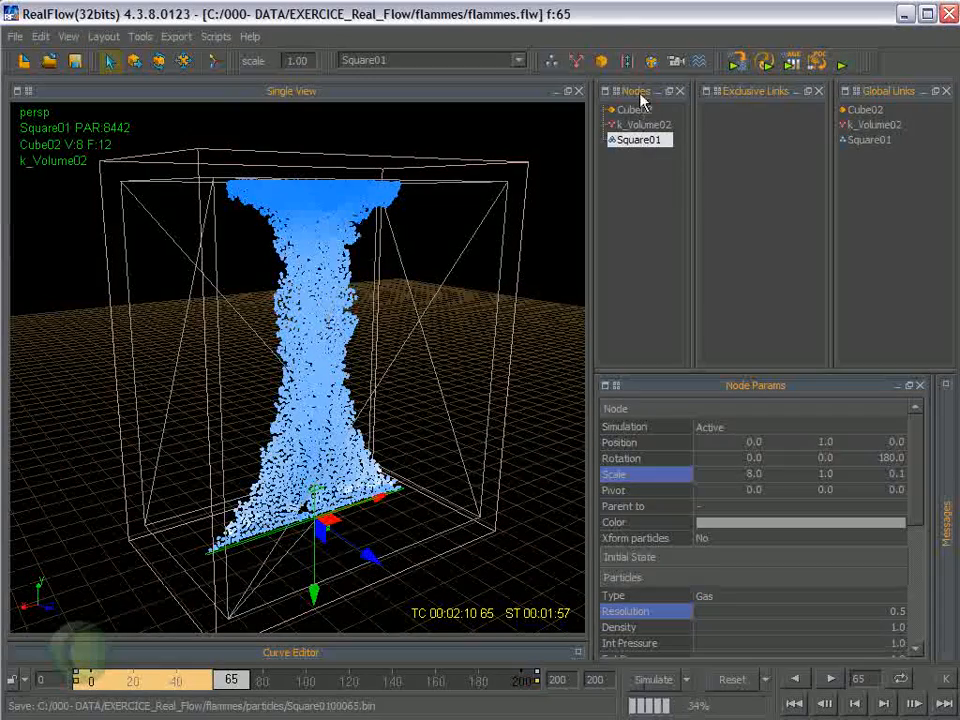
- Add a k Age daemon to the scene
click(577, 63)
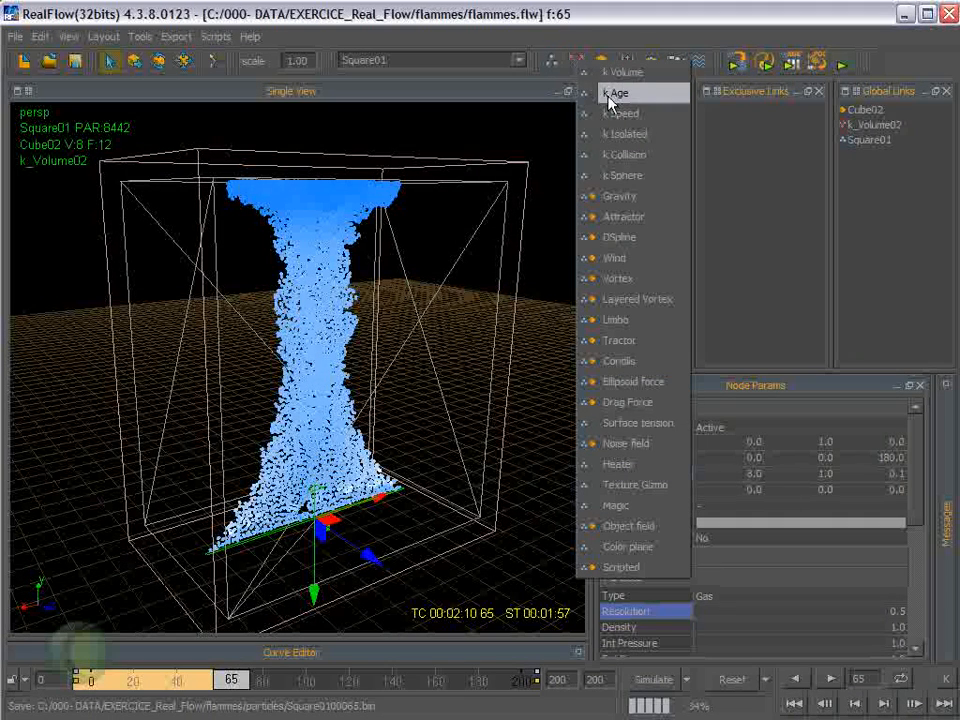
click(612, 94)
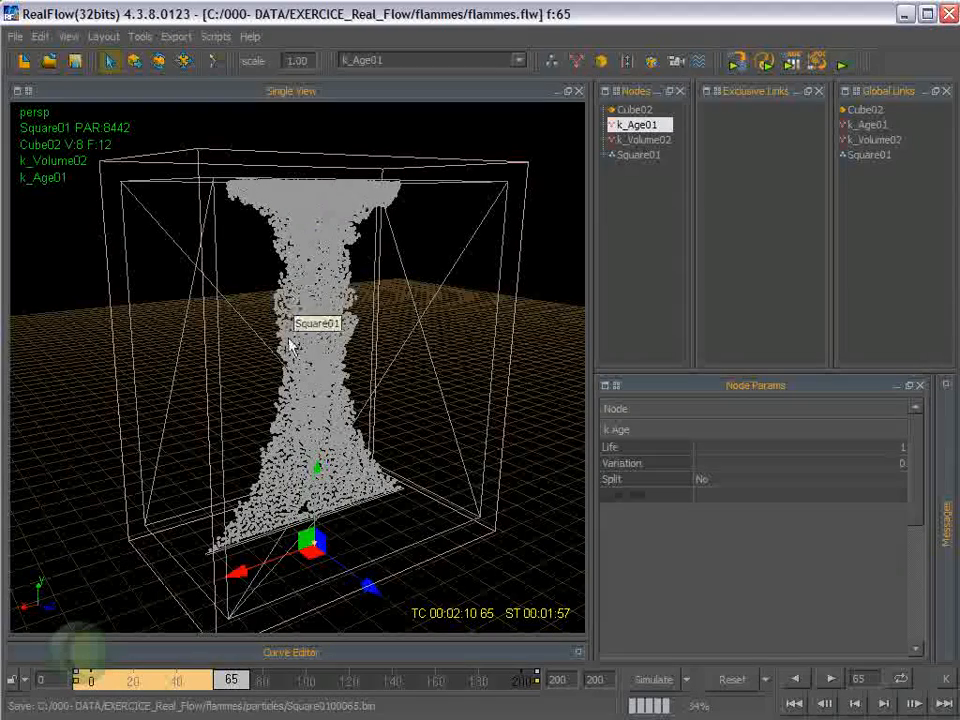
- Inspect the full gas column at another angle, and move the timeline back to frame 24
alt+drag(300, 244, 241, 224)
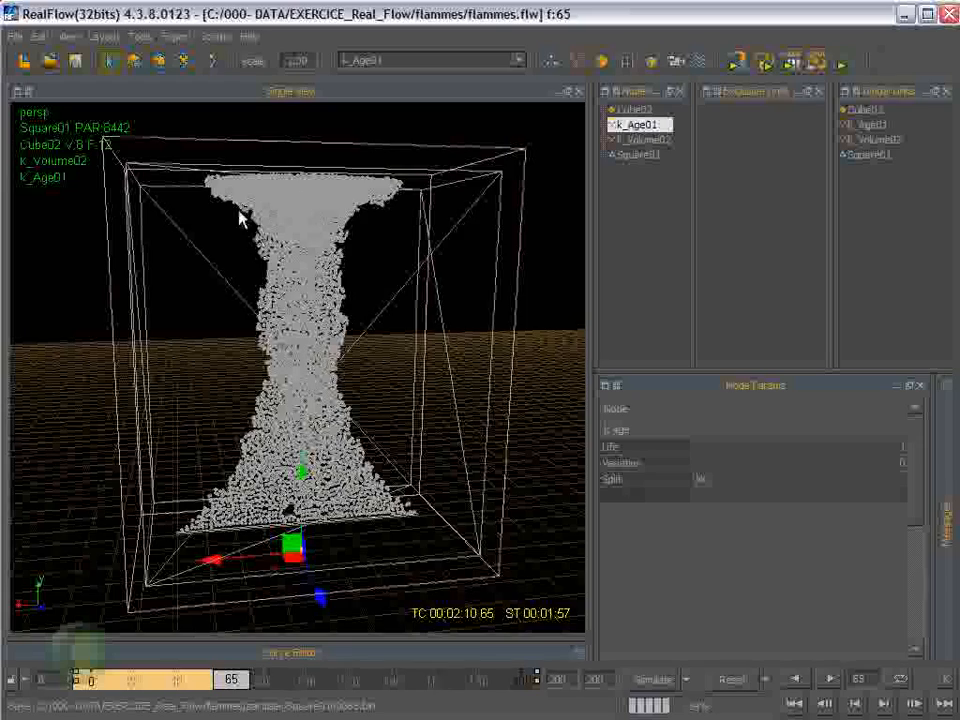
alt+drag(308, 303, 343, 321)
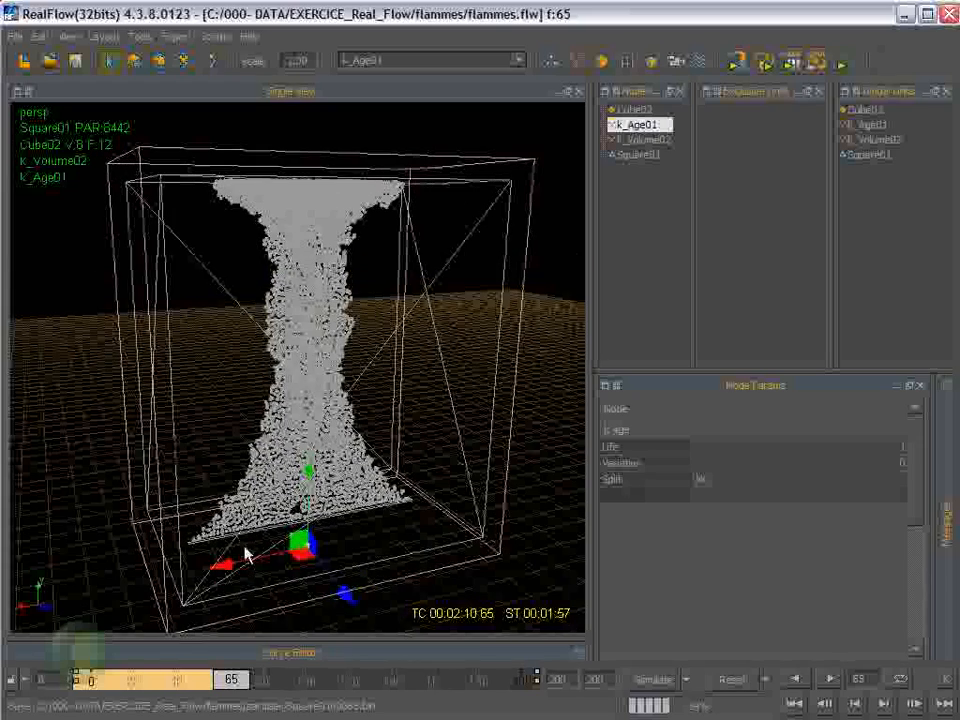
drag(230, 686, 144, 693)
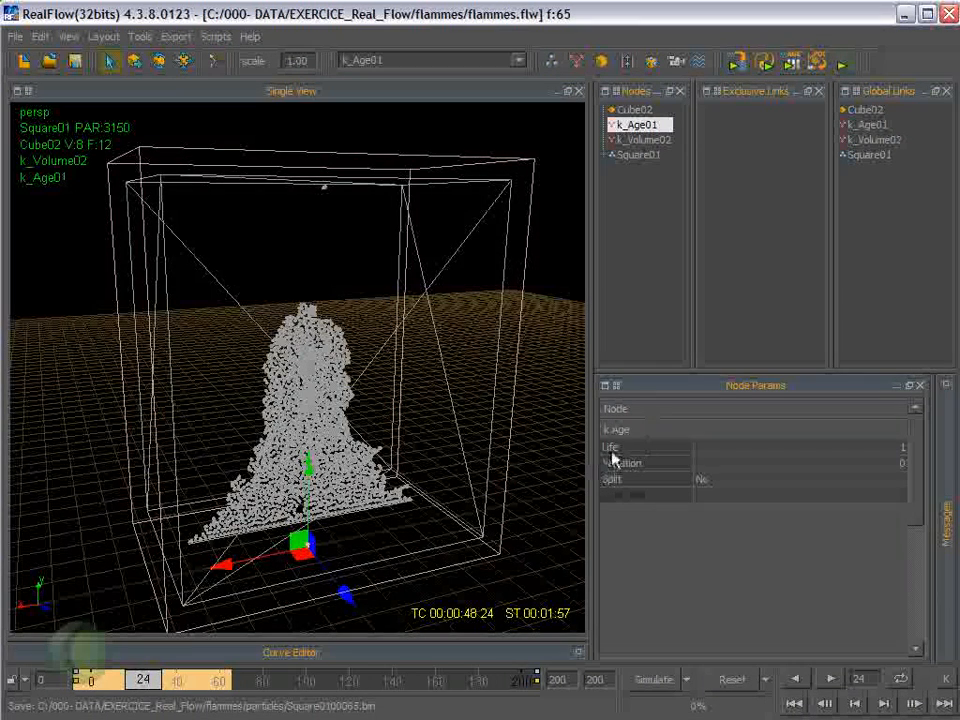
- Set the k Age daemon's life to 25 and rerun the simulation from frame 0 with its previous data cleared
click(898, 452)
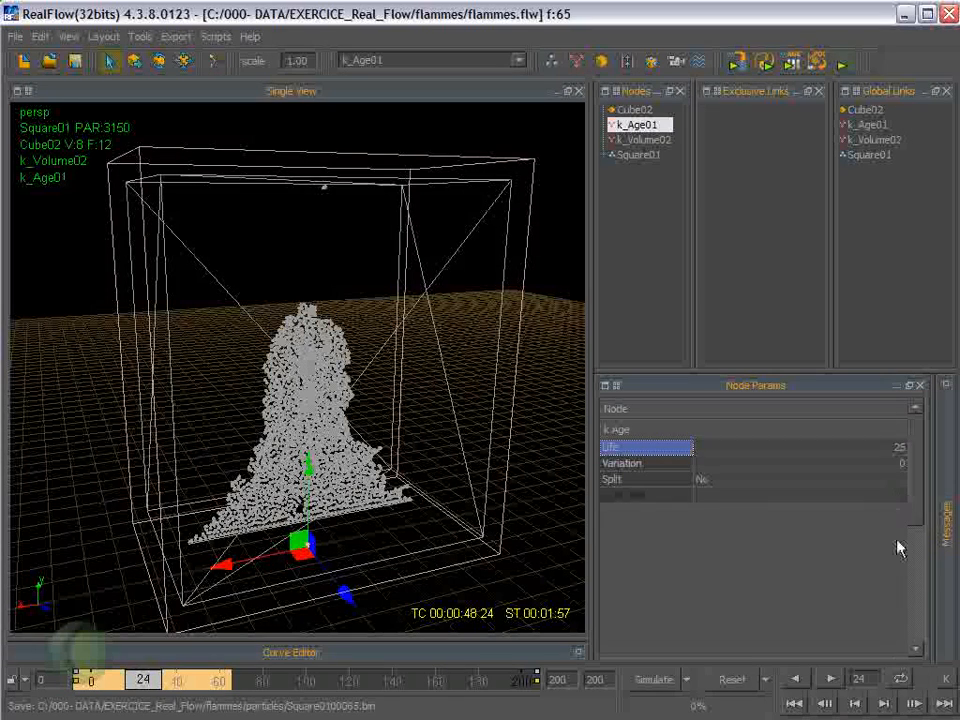
click(733, 685)
click(684, 512)
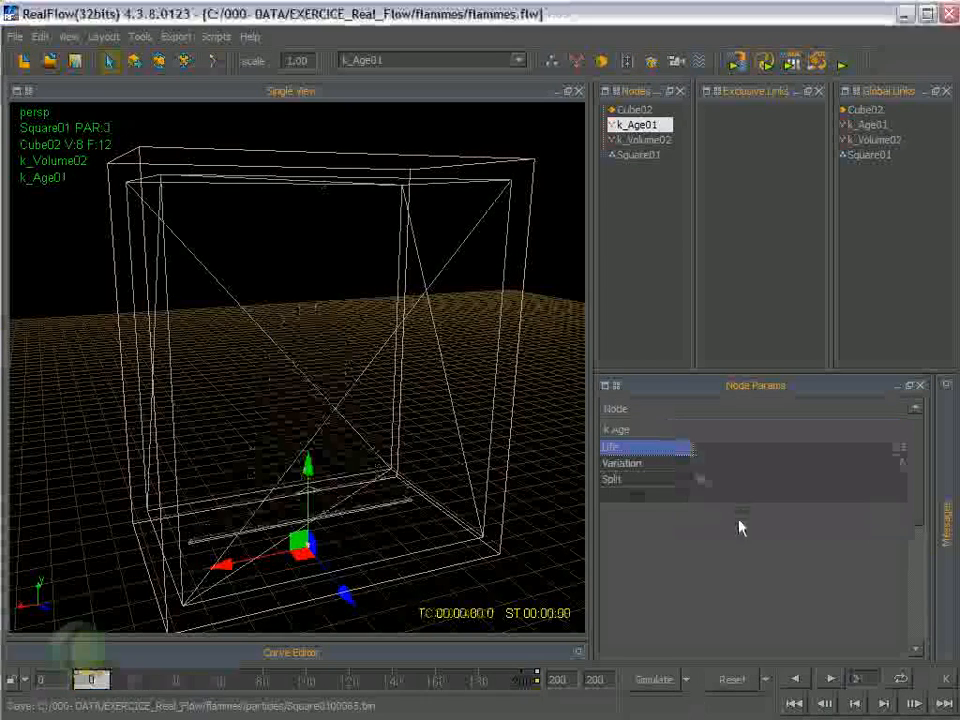
click(651, 683)
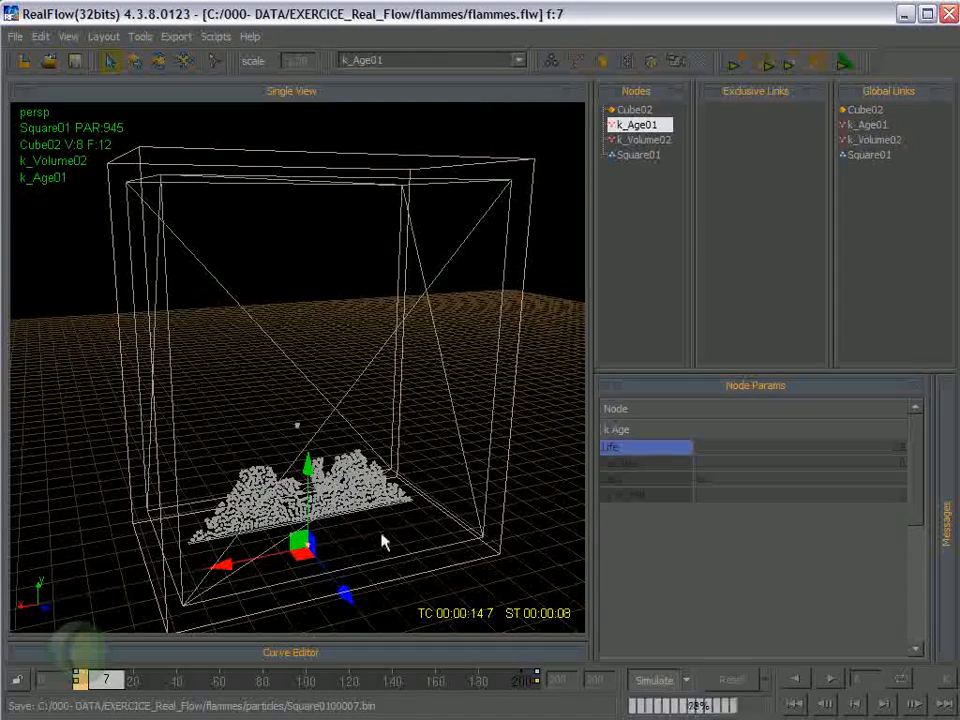
- Inspect the rising gas up close from a lower angle with the Square01 emitter selected, and go through its particle and display parameters
alt+drag(329, 503, 307, 475)
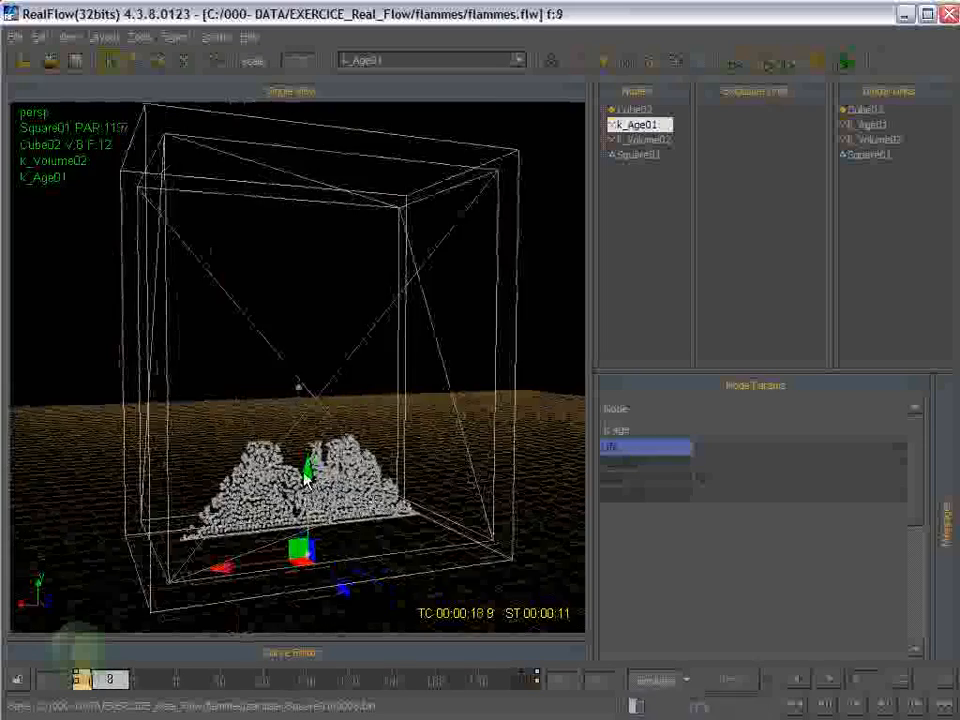
scroll(305, 474, up, 3)
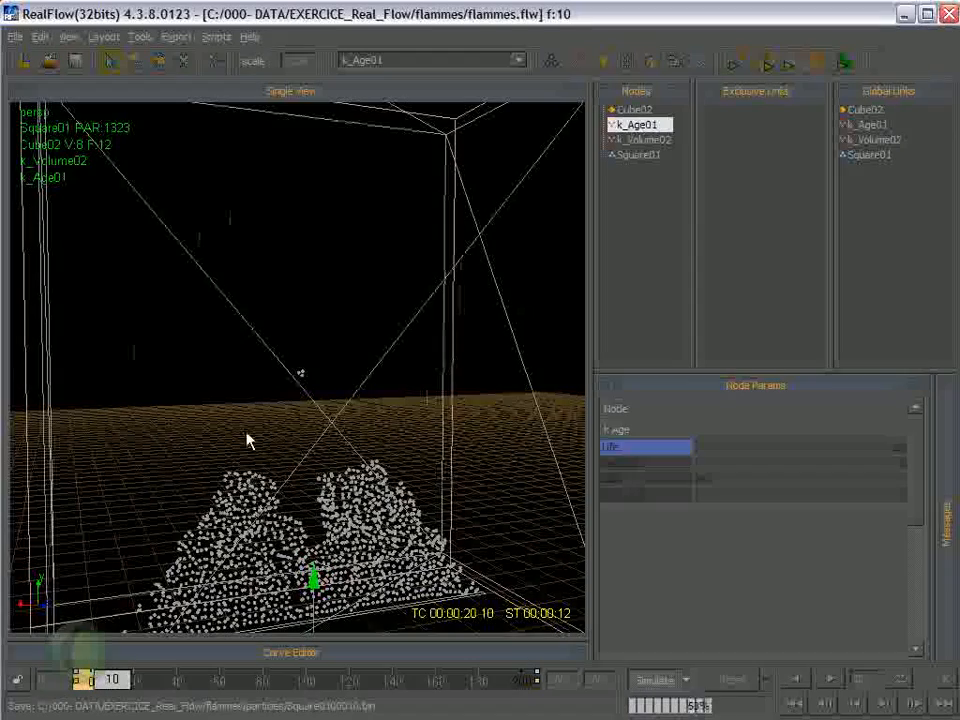
click(633, 156)
alt+drag(206, 634, 218, 470)
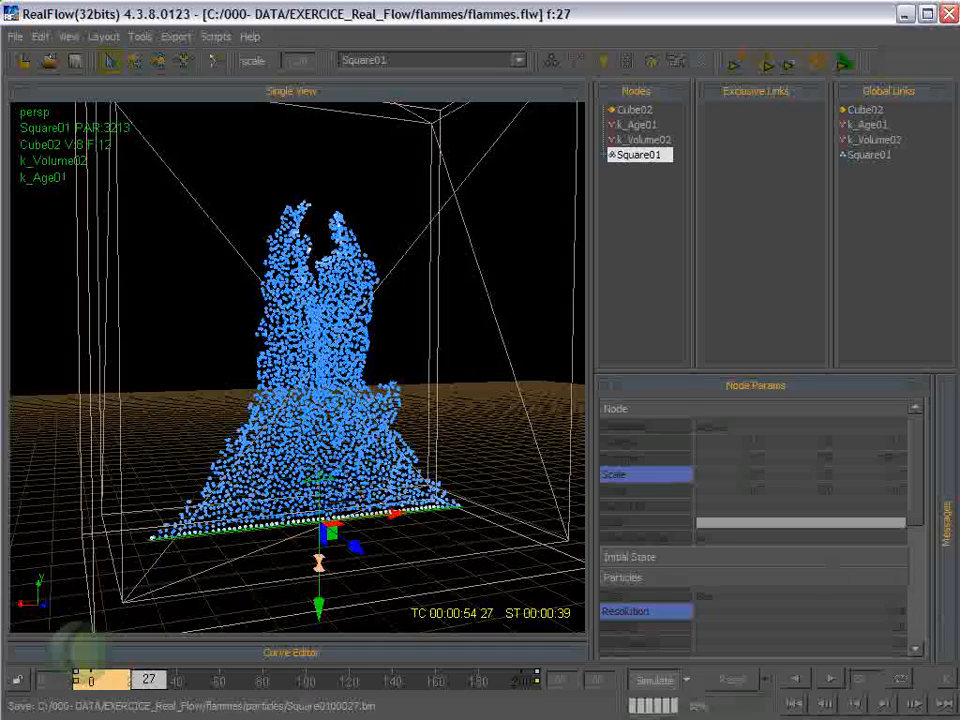
drag(921, 515, 919, 587)
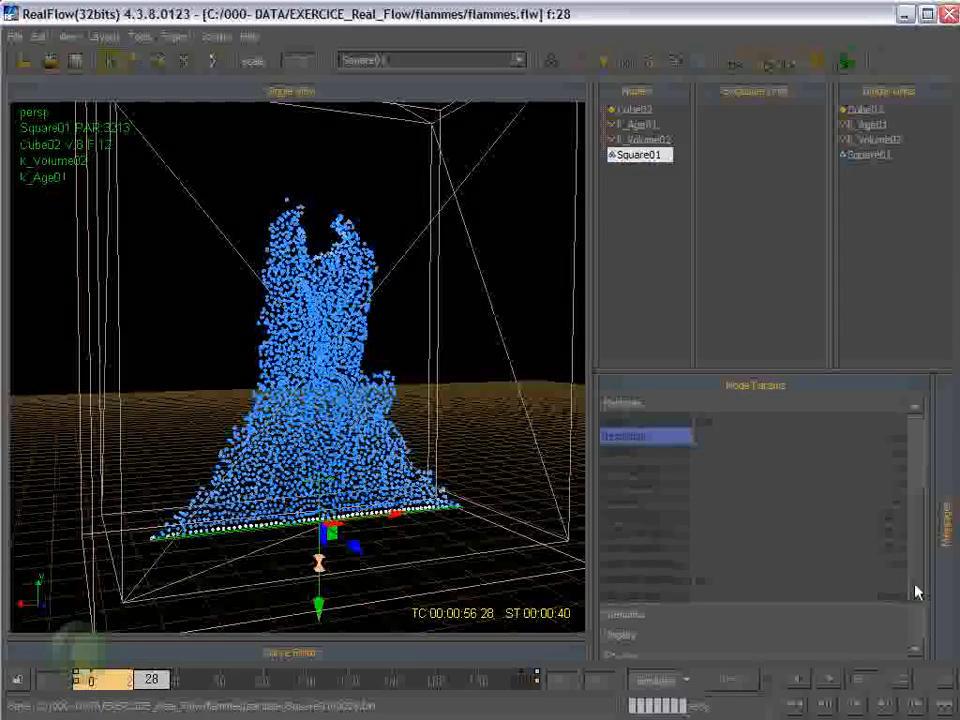